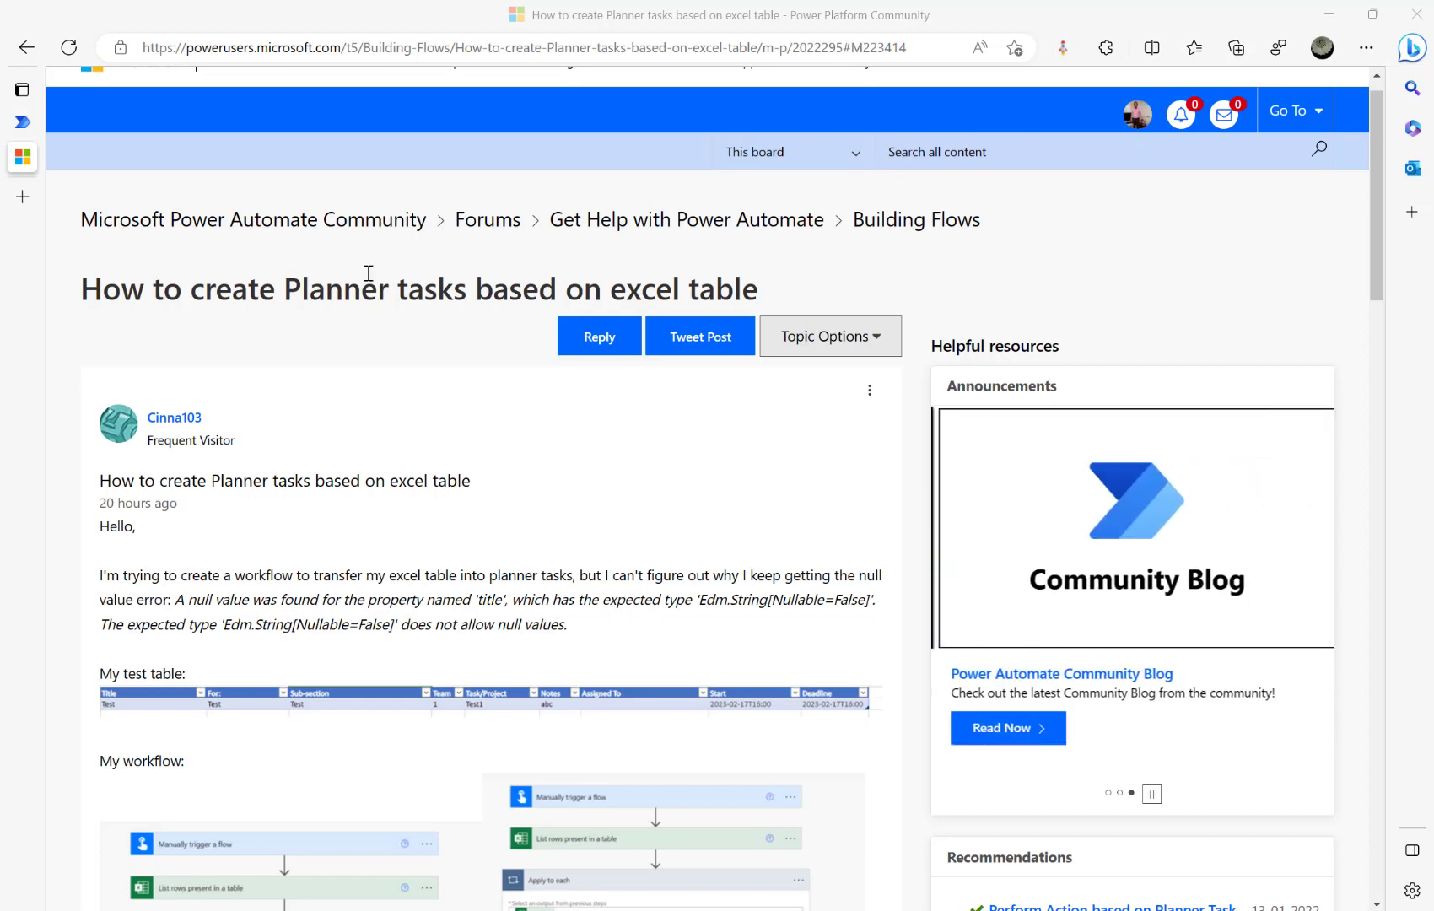
# Scroll the Planner tasks forum post down to its workflow screenshots
pyautogui.scroll(-3, 371, 291)
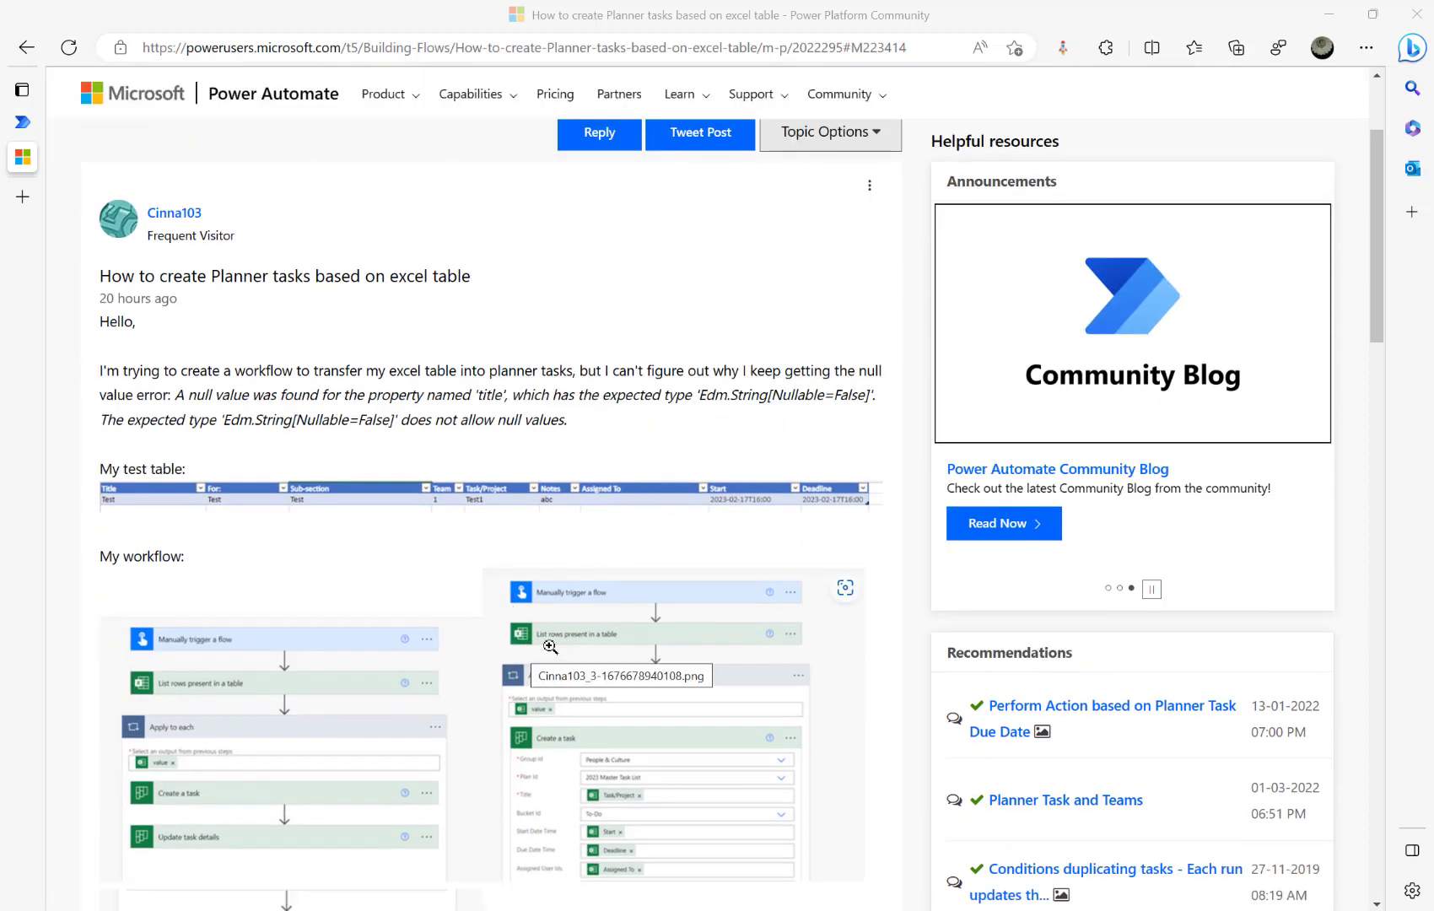
pyautogui.scroll(-2, 621, 646)
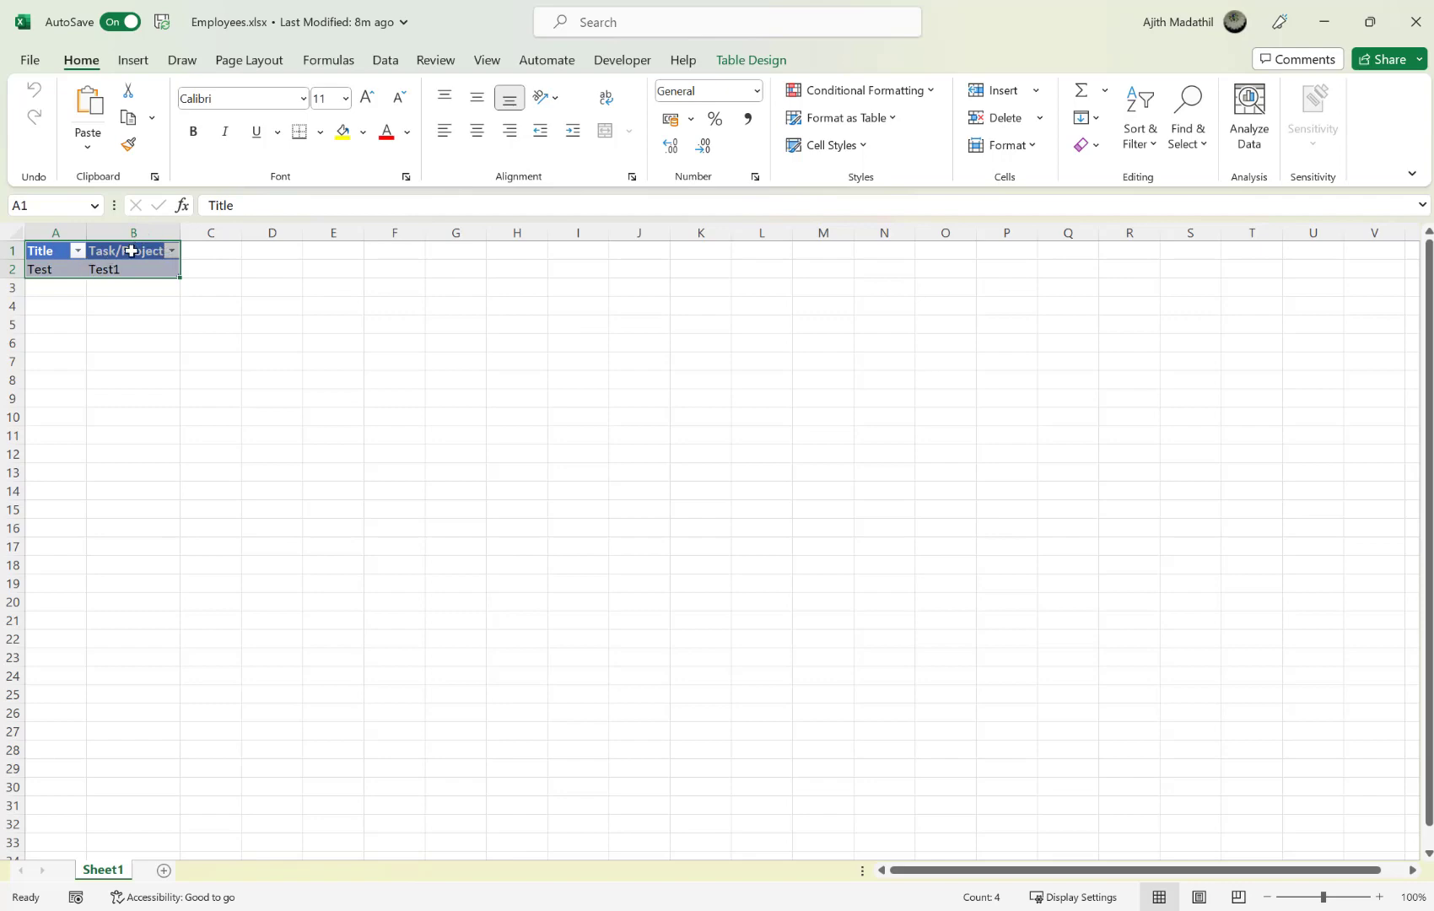
# Minimize the Employees.xlsx Excel window to reveal the forum post behind it
pyautogui.click(1324, 22)
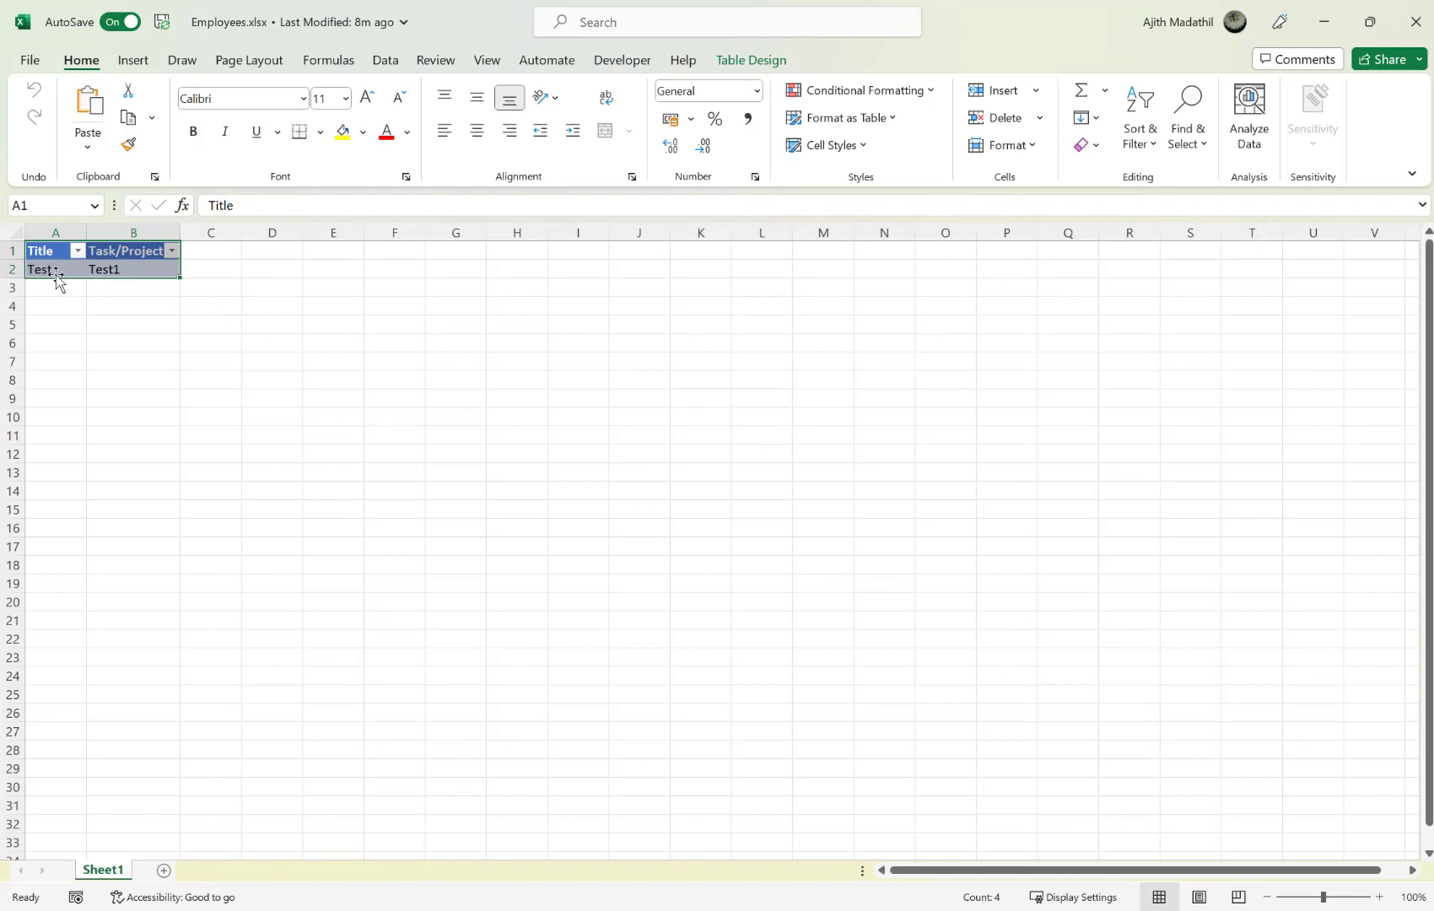
pyautogui.click(1324, 22)
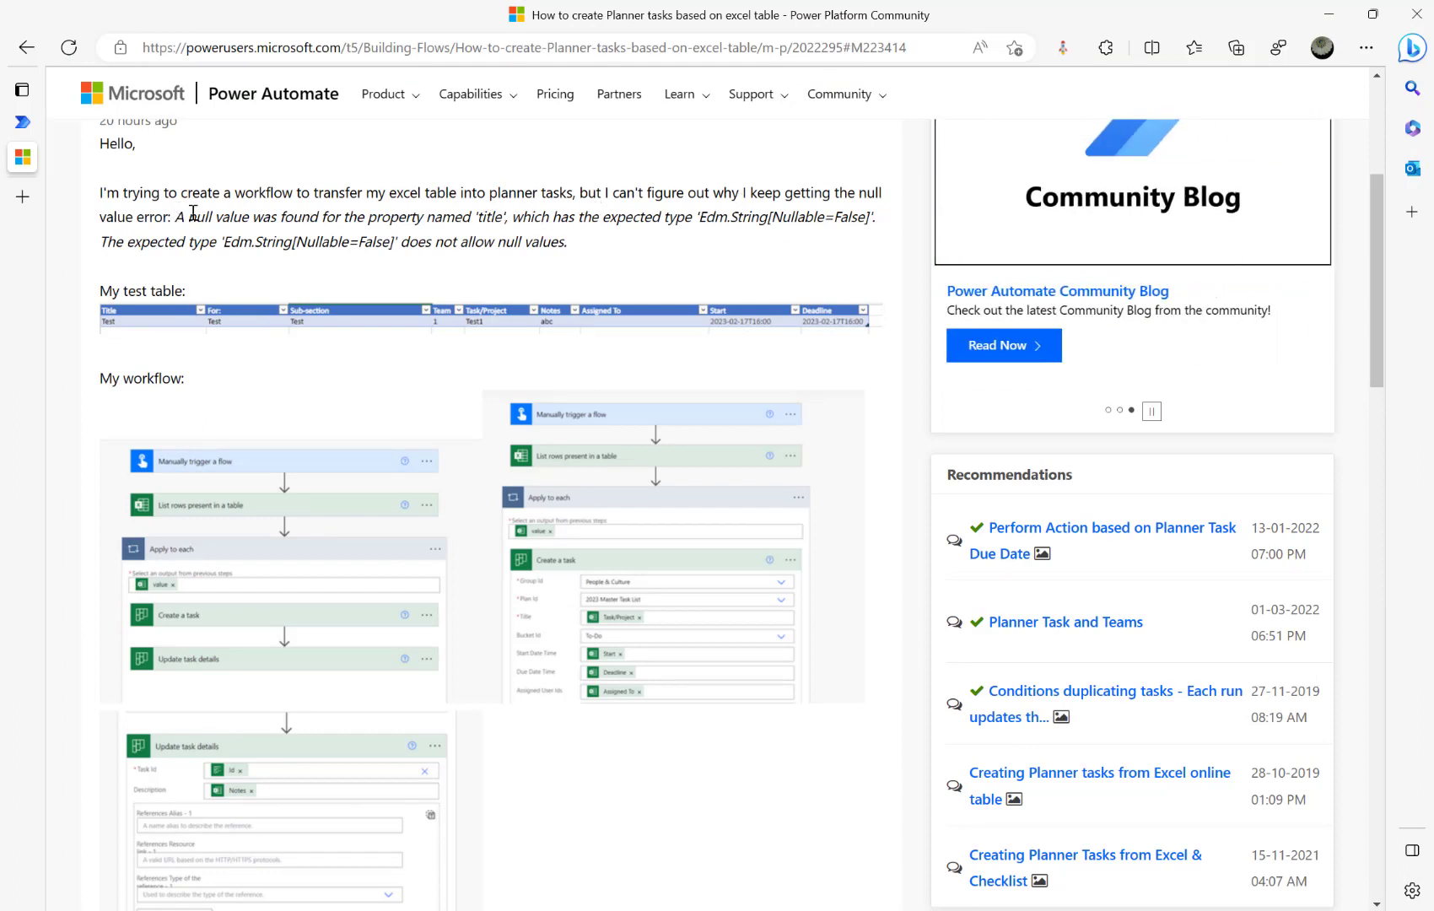
# Highlight the post's null value error message, then switch to the untitled Power Automate flow
pyautogui.moveTo(175, 217); pyautogui.dragTo(515, 239)
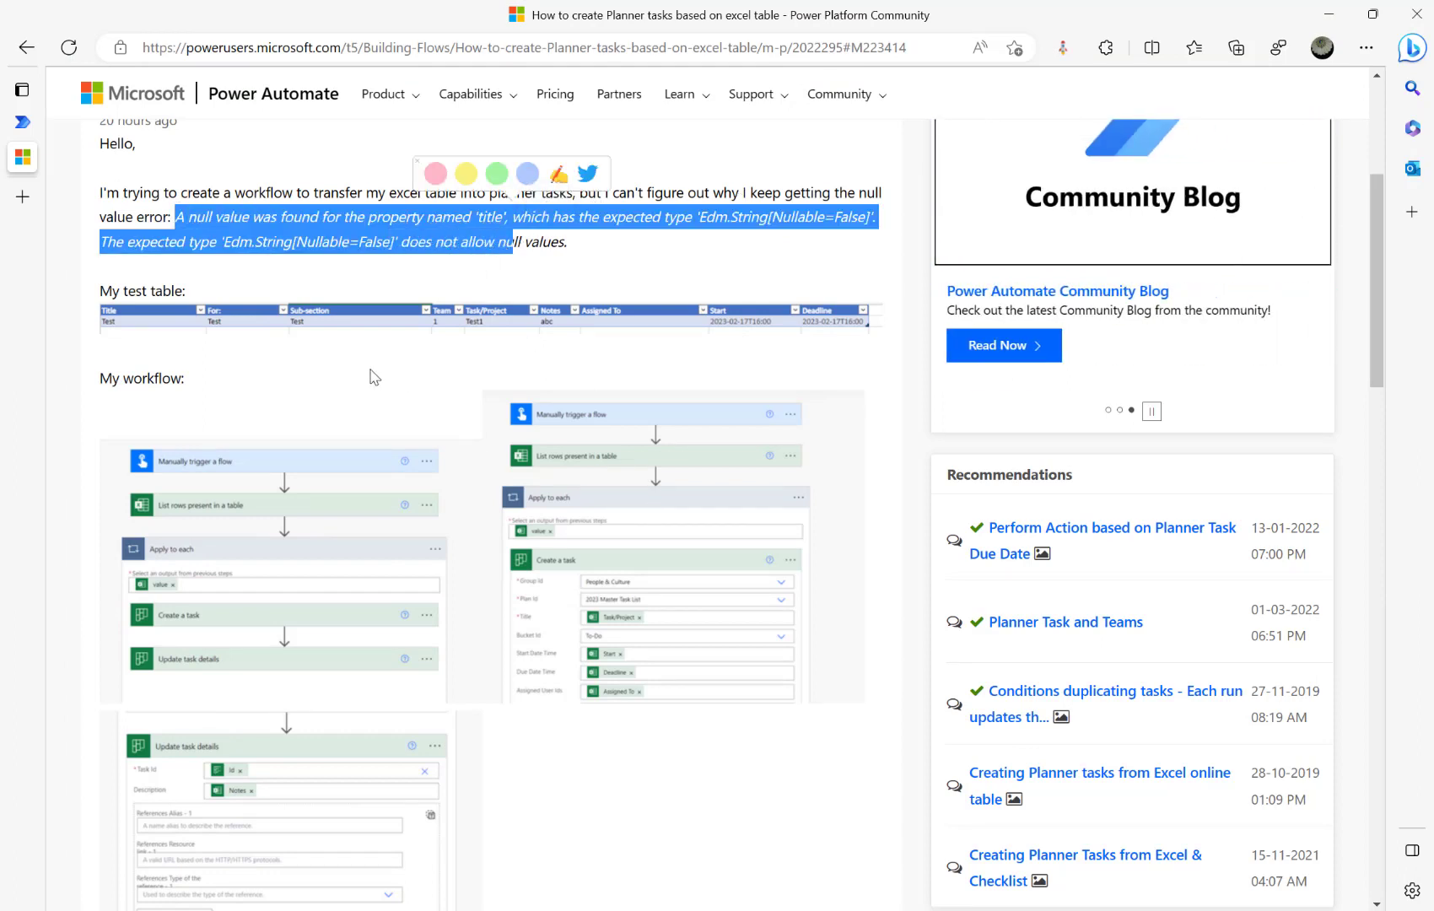
pyautogui.click(410, 245)
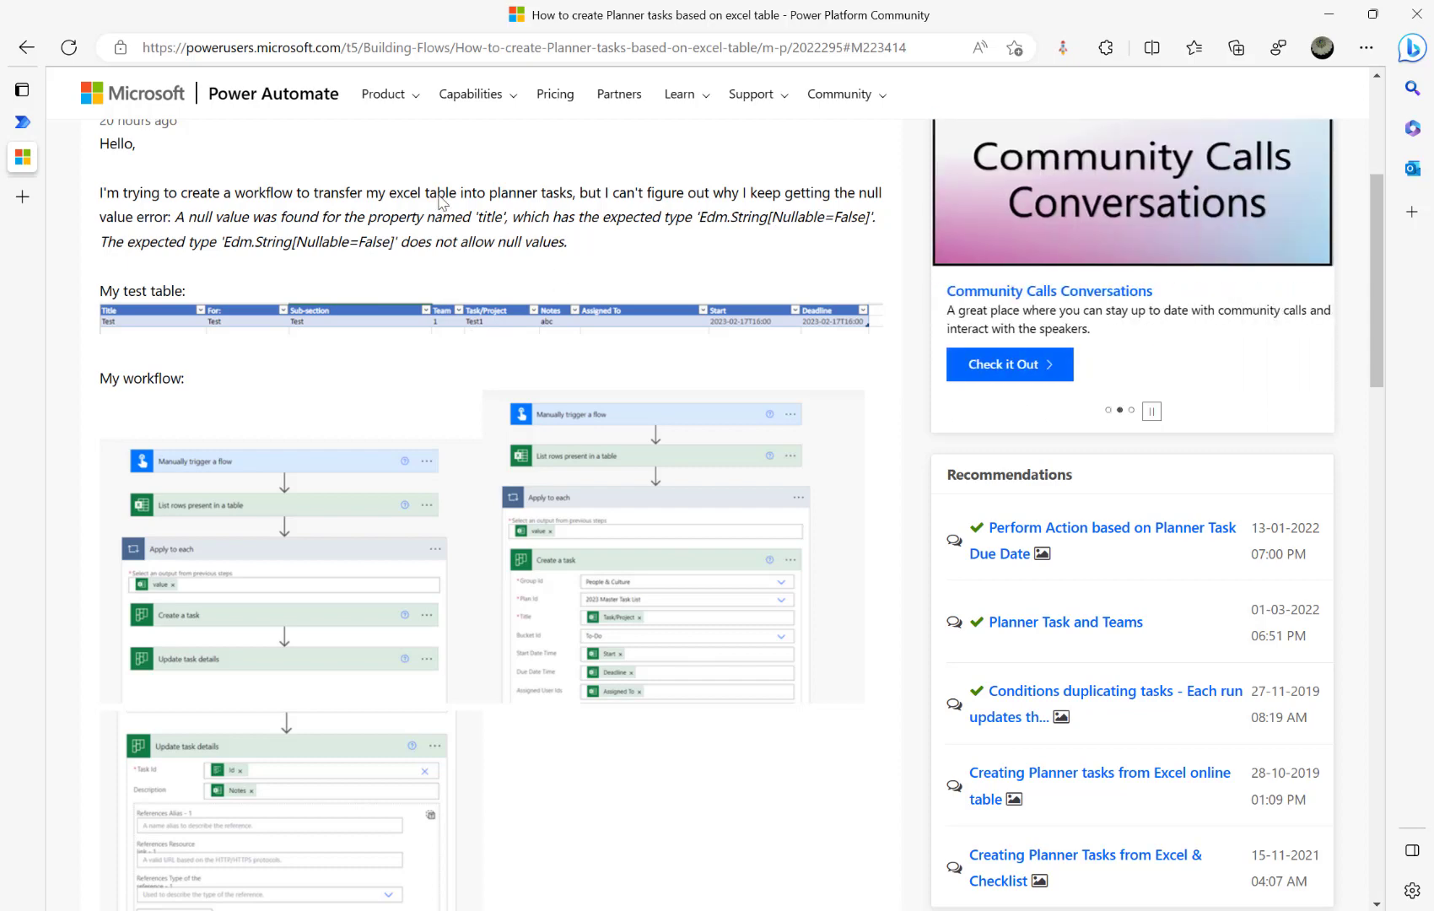
pyautogui.click(23, 122)
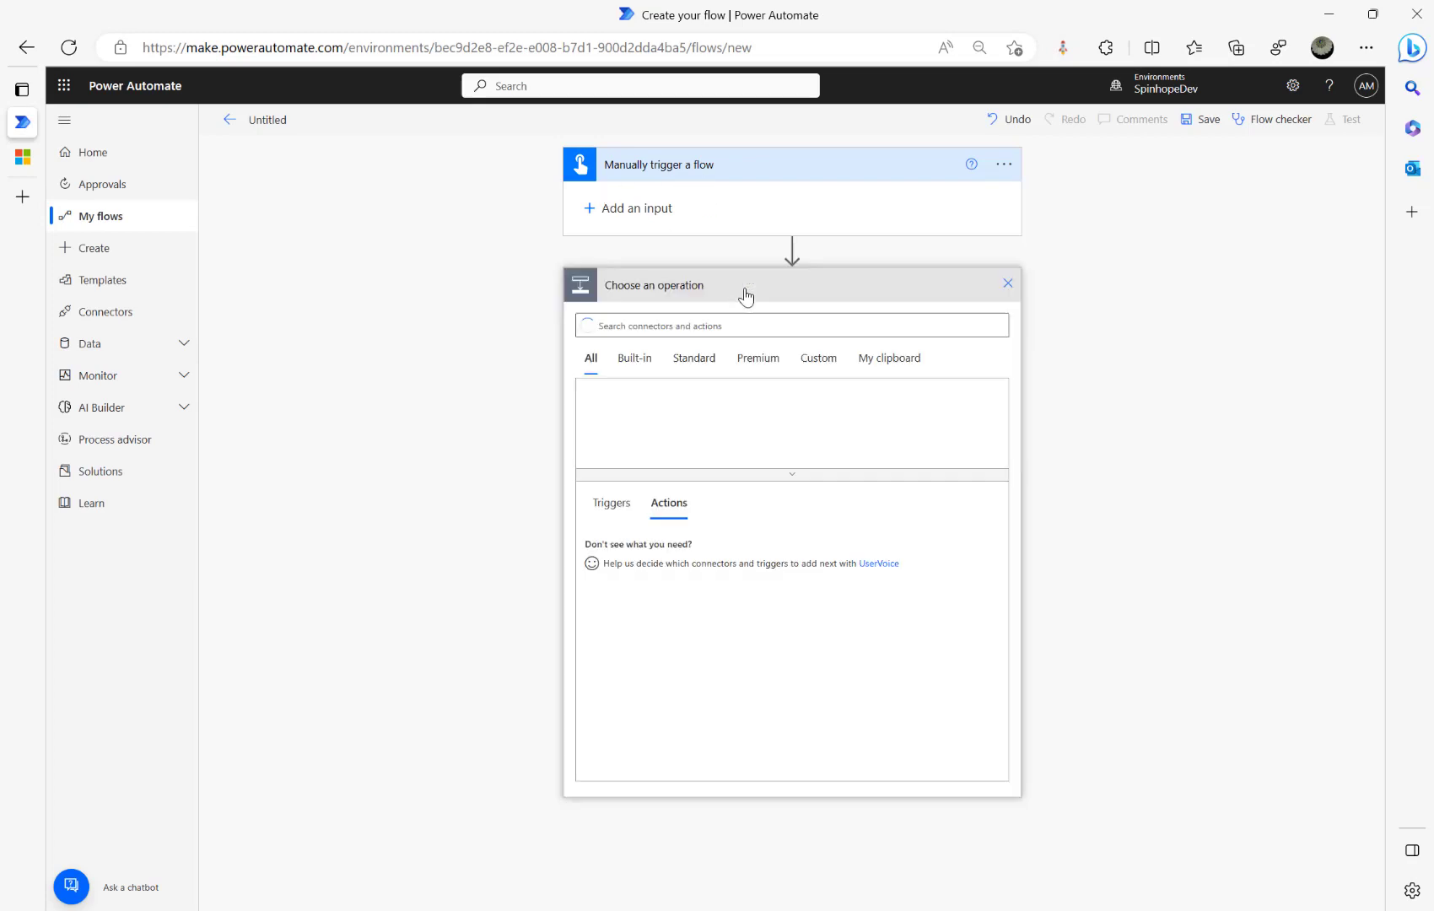
# Add an Excel Online (Business) List rows present in a table step after the trigger
pyautogui.click(744, 284)
pyautogui.write('excel')
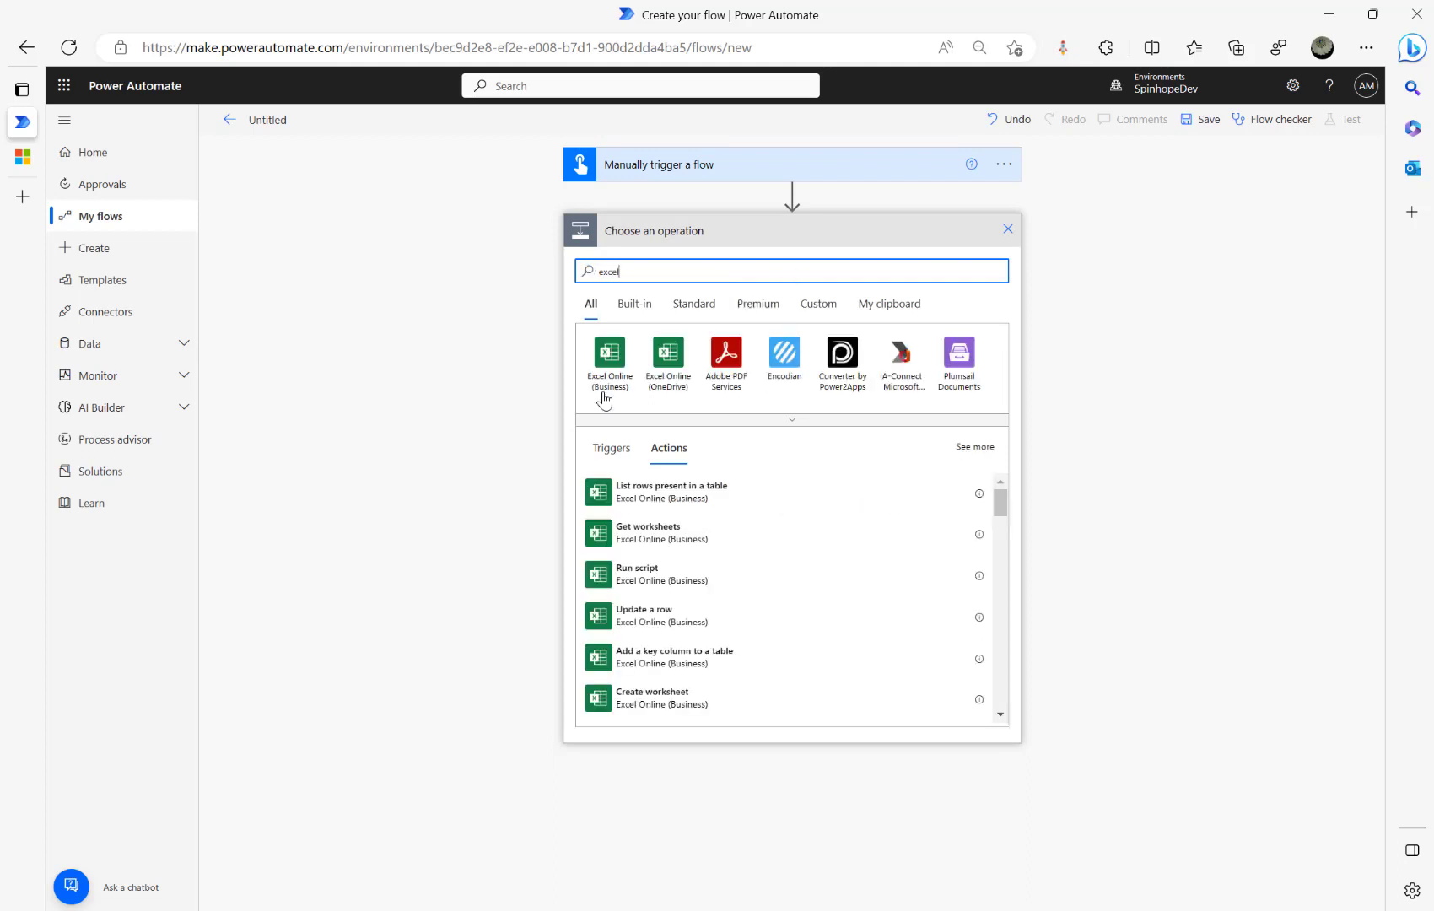
pyautogui.click(609, 379)
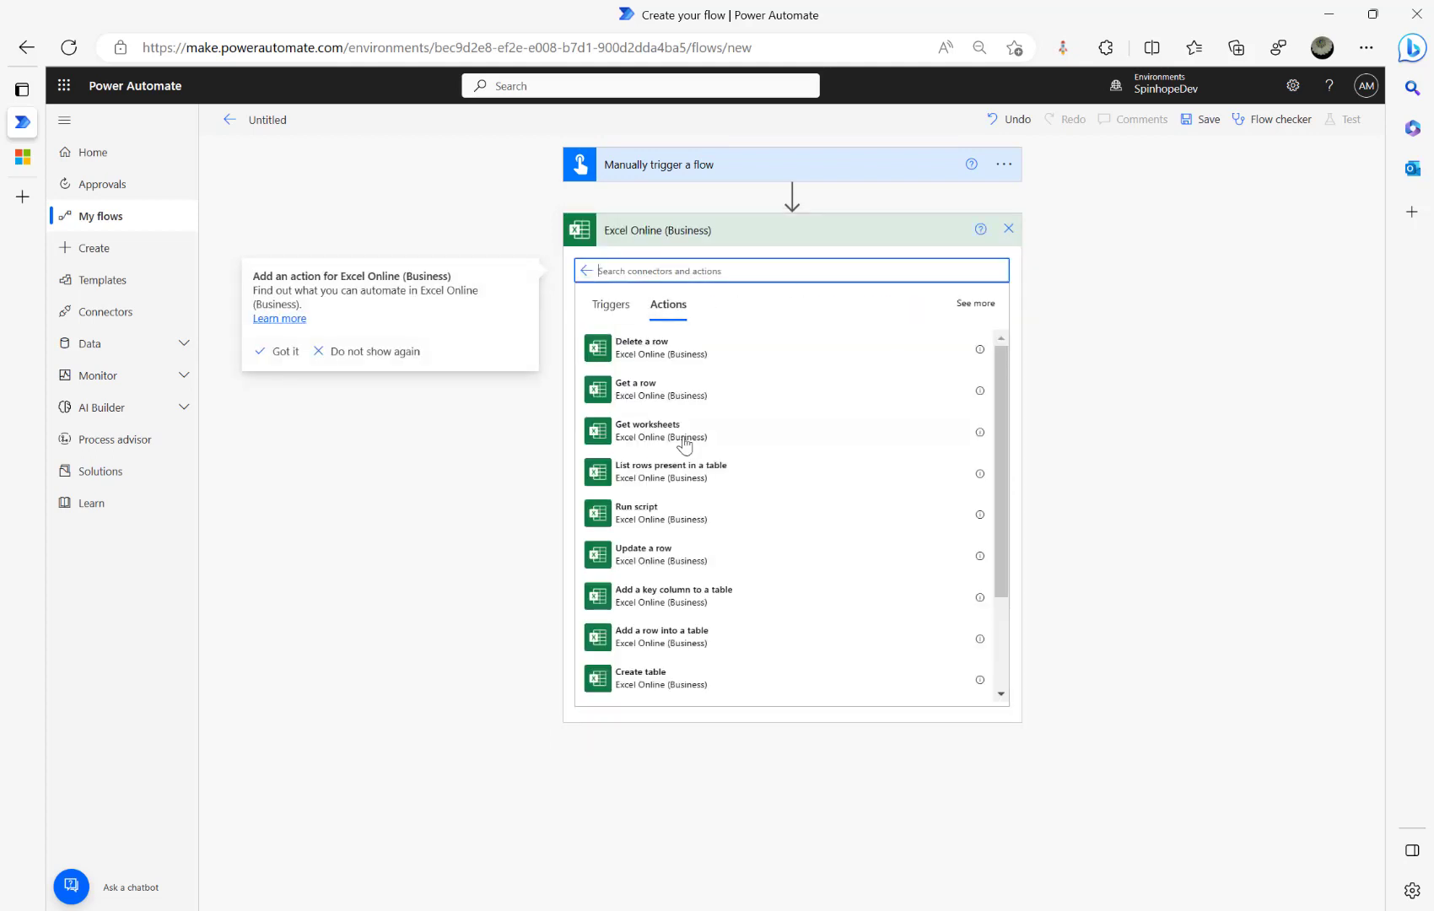
pyautogui.click(657, 472)
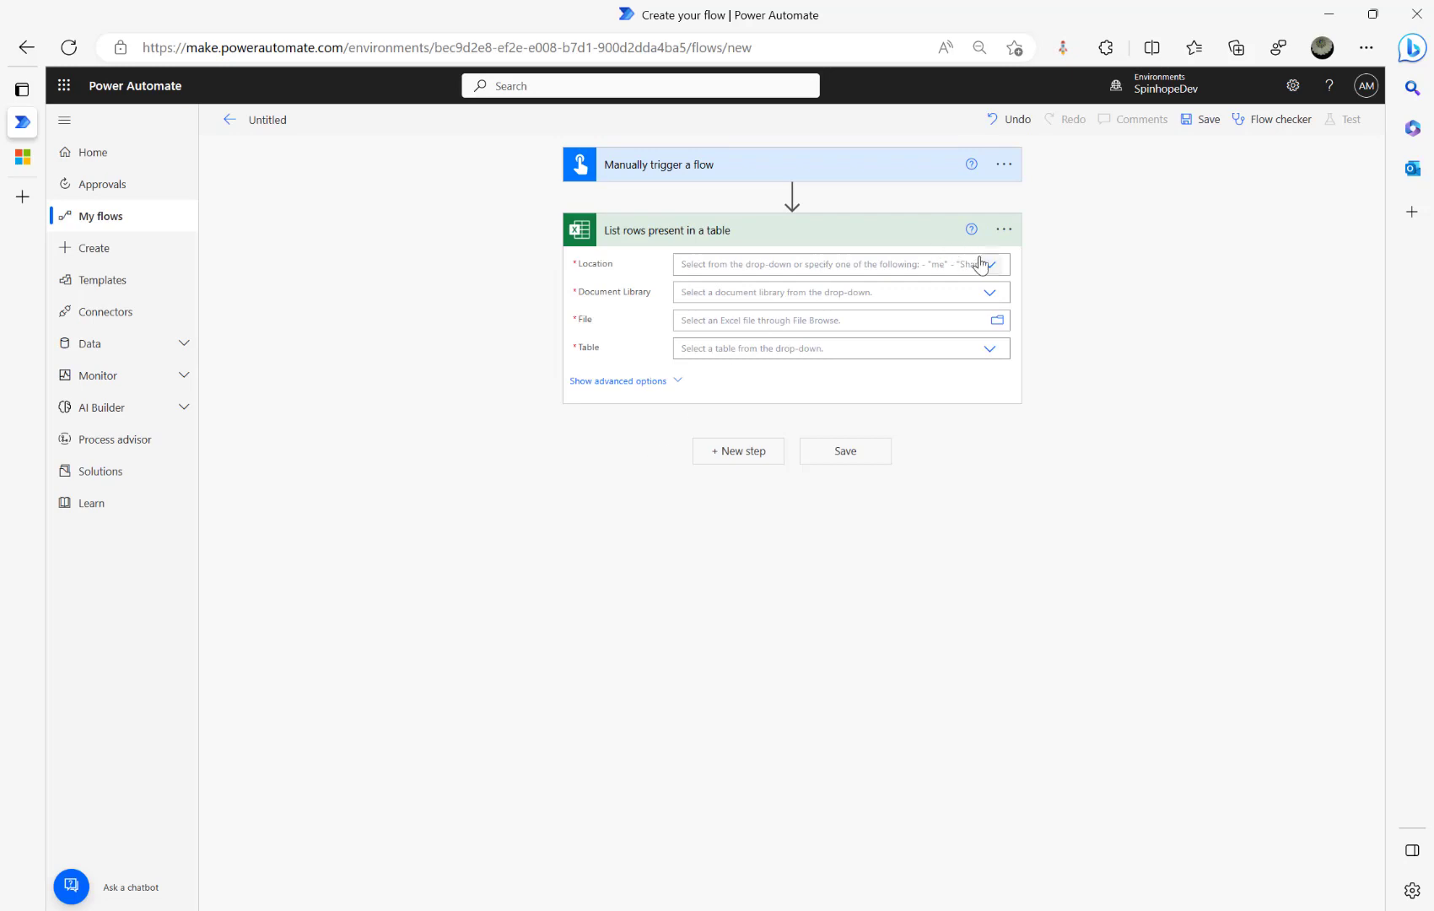
# Point the step at OneDrive for Business, OneDrive library, /Employees.xlsx, Table1
pyautogui.click(991, 266)
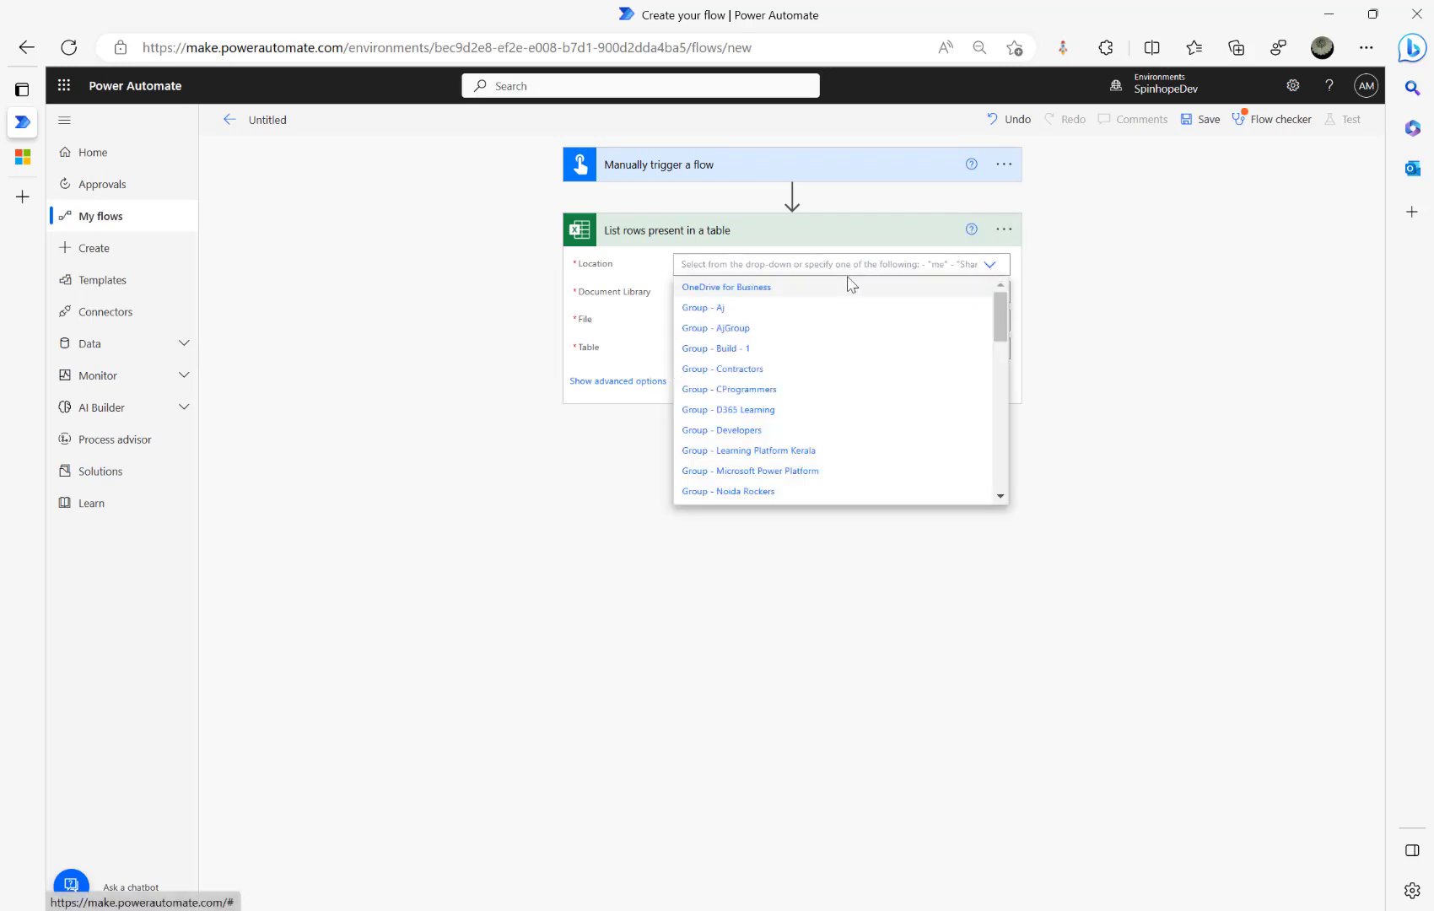
pyautogui.click(797, 288)
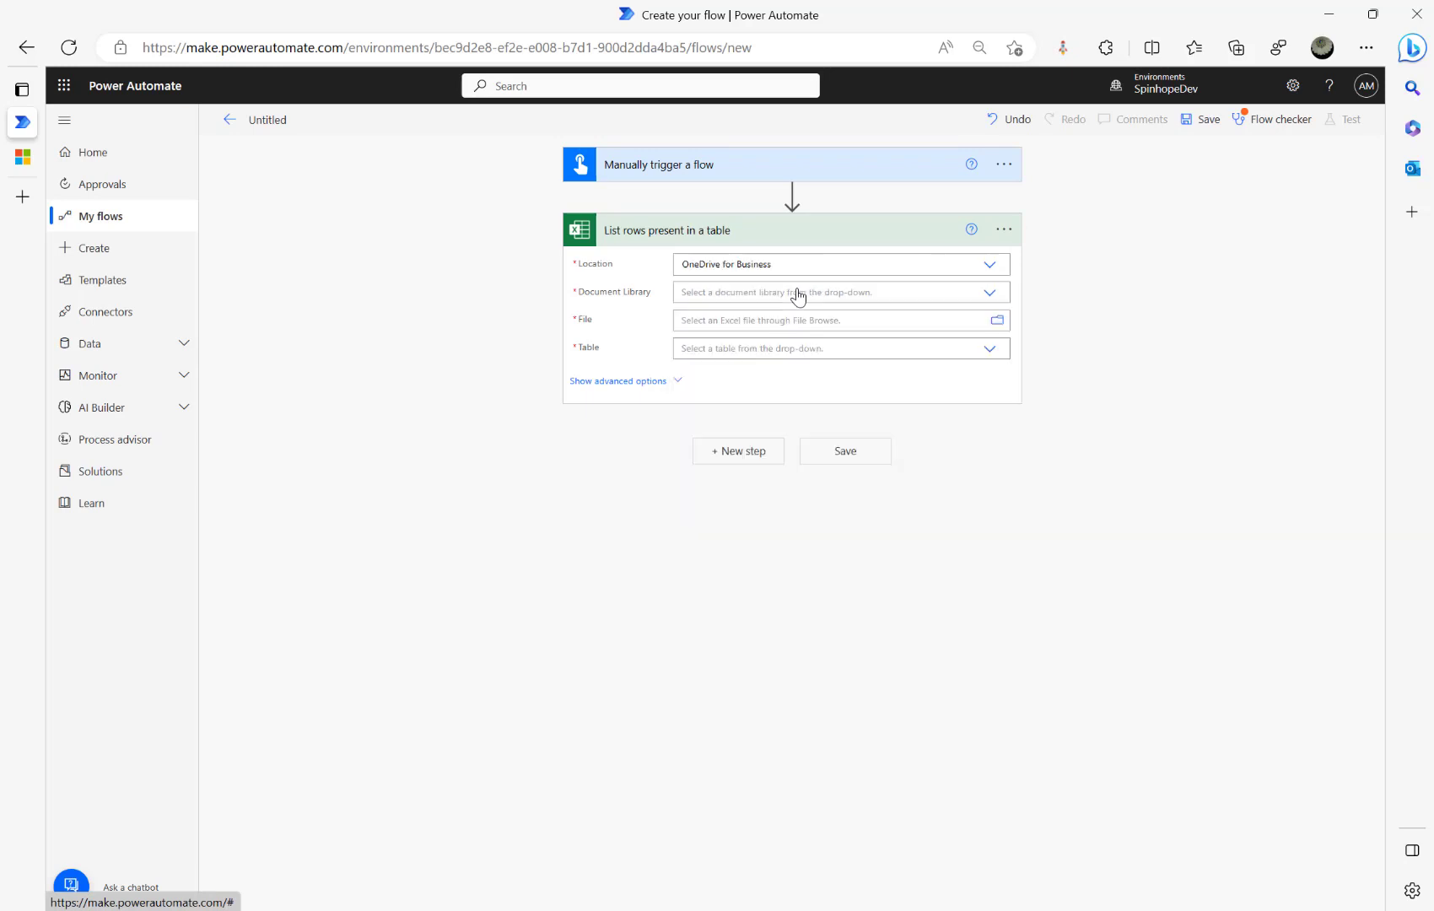
pyautogui.click(985, 296)
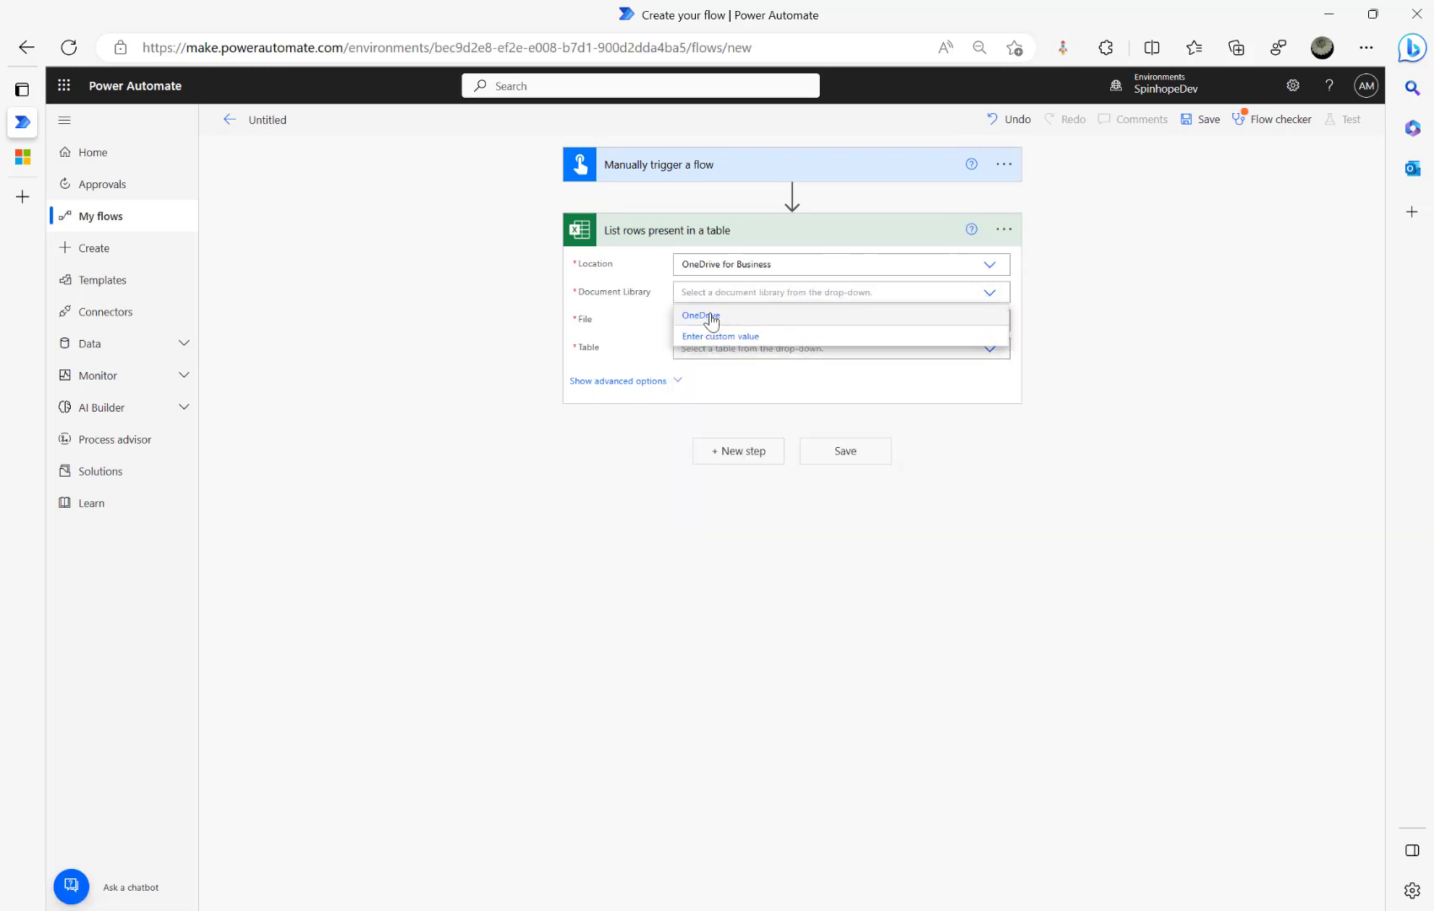
pyautogui.click(713, 318)
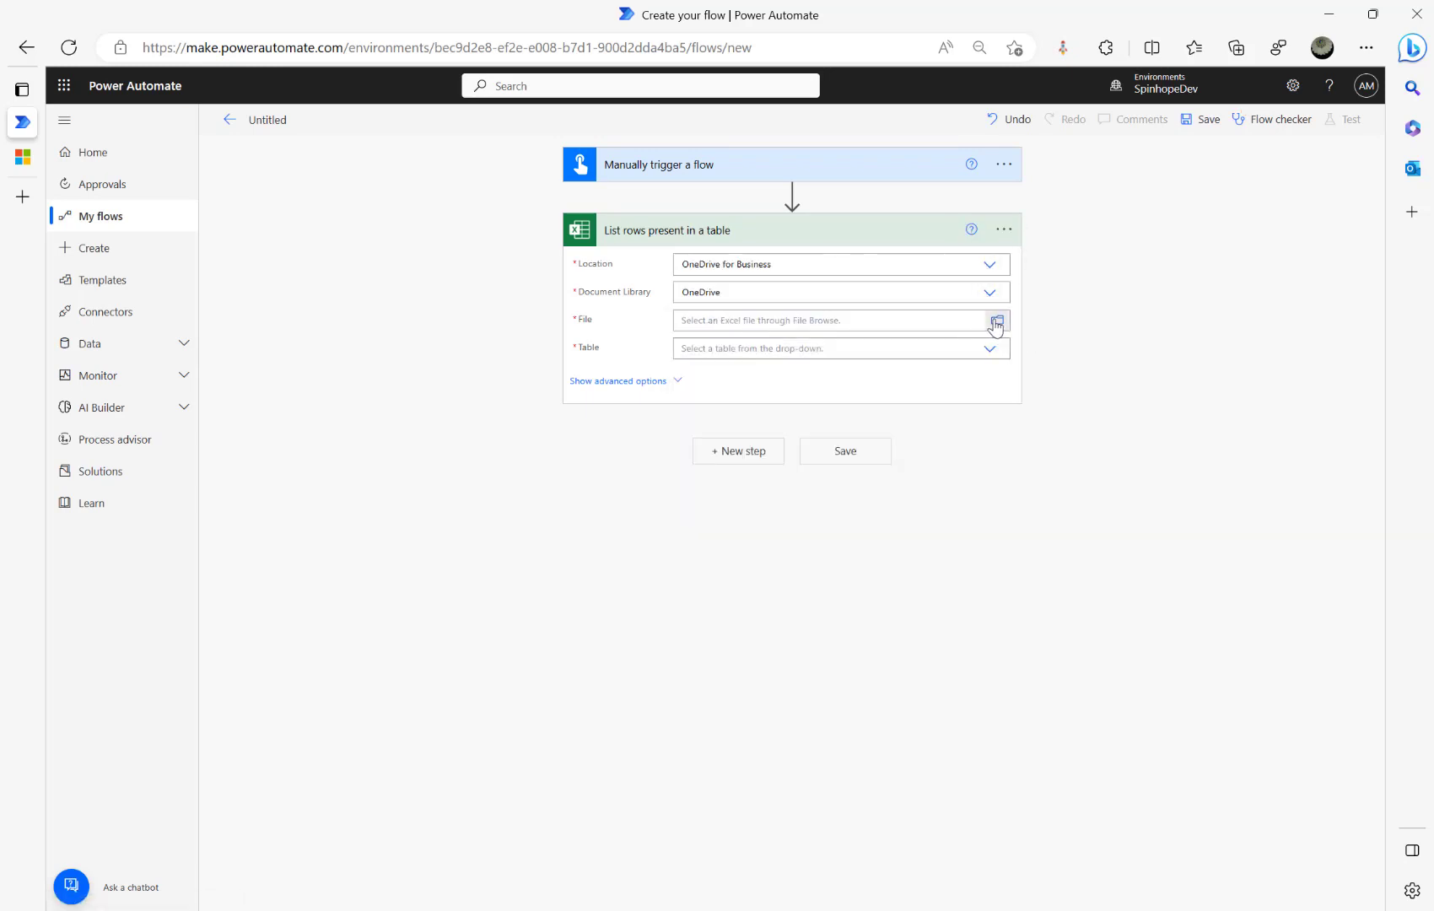
pyautogui.click(994, 322)
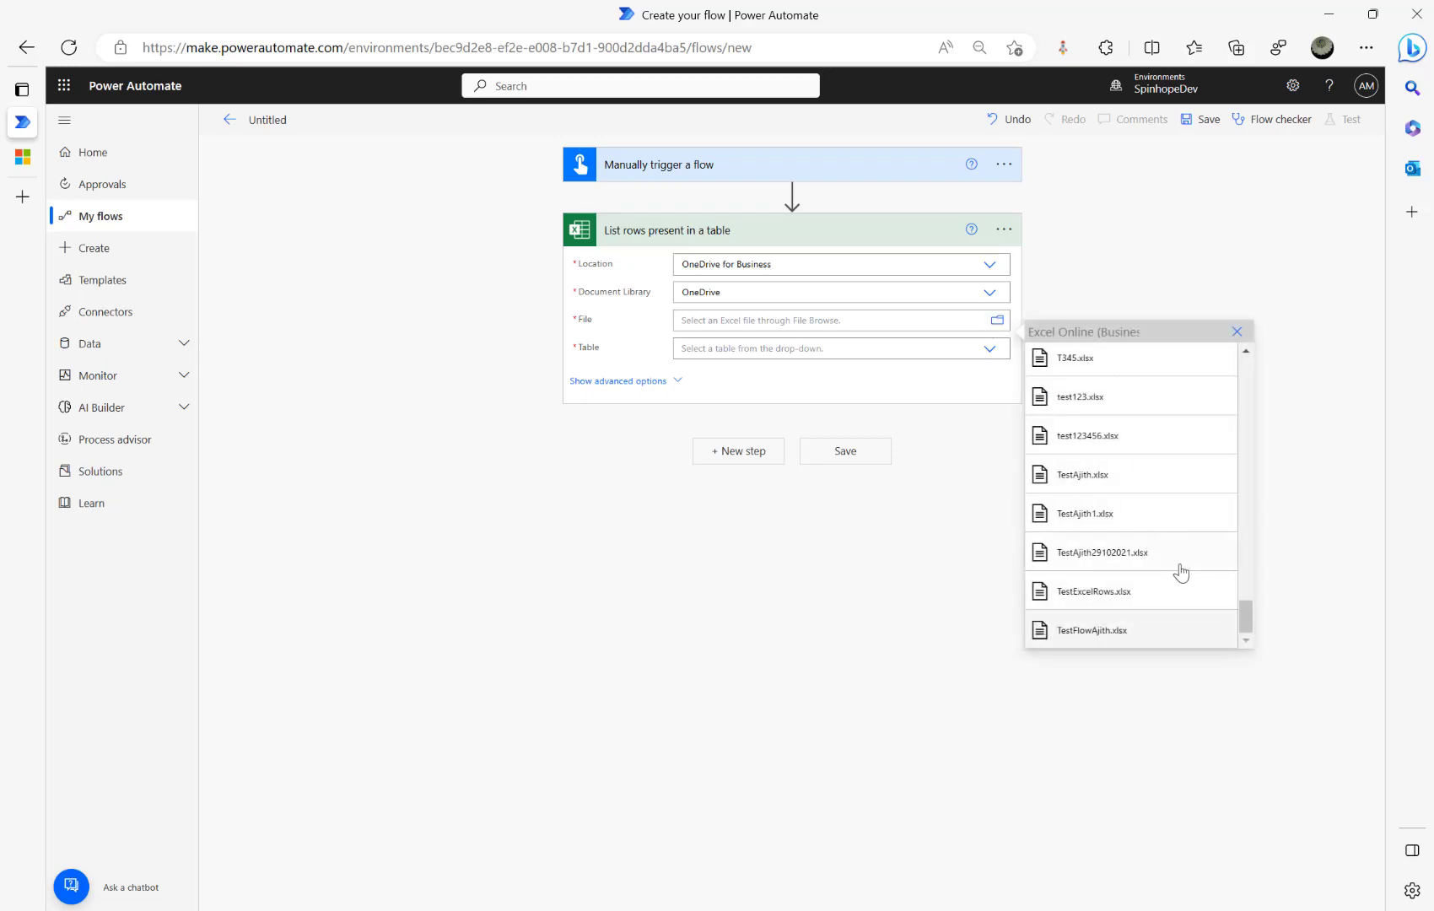
pyautogui.moveTo(1245, 624); pyautogui.dragTo(1246, 548)
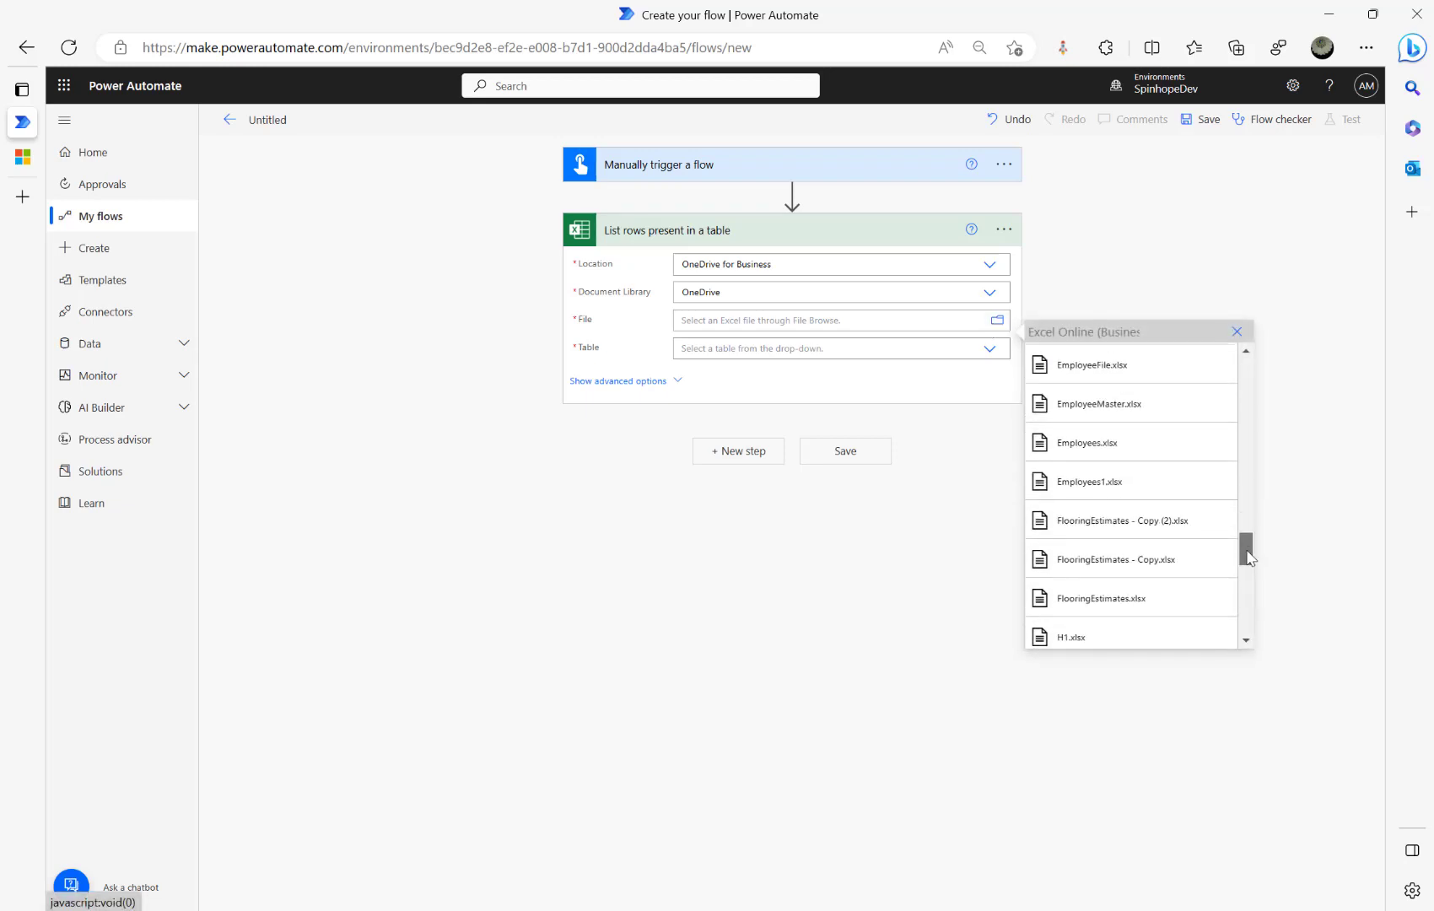
pyautogui.click(1105, 445)
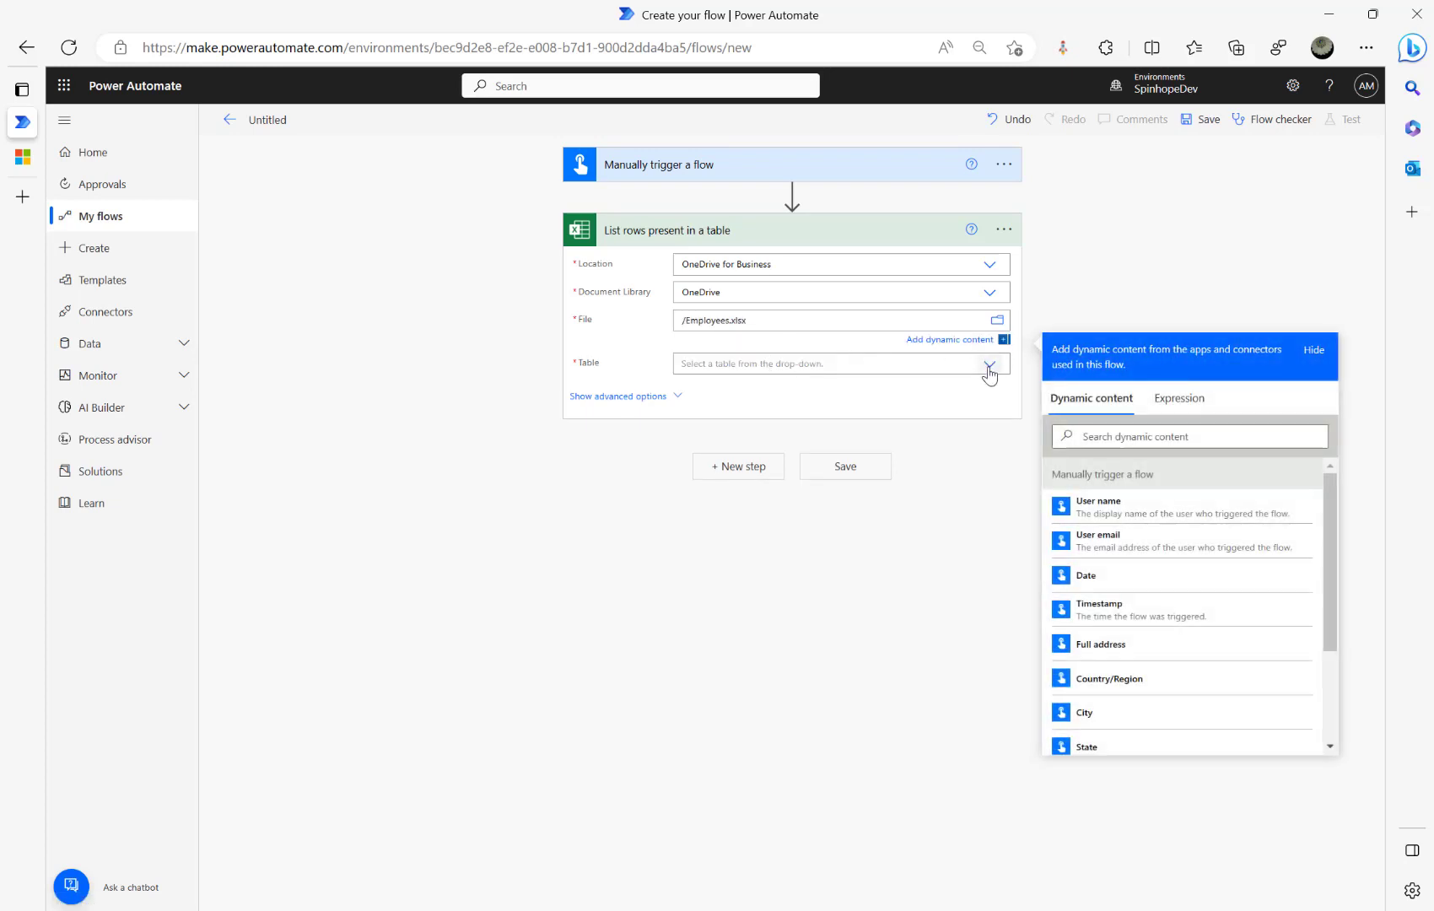
pyautogui.click(991, 364)
pyautogui.click(723, 374)
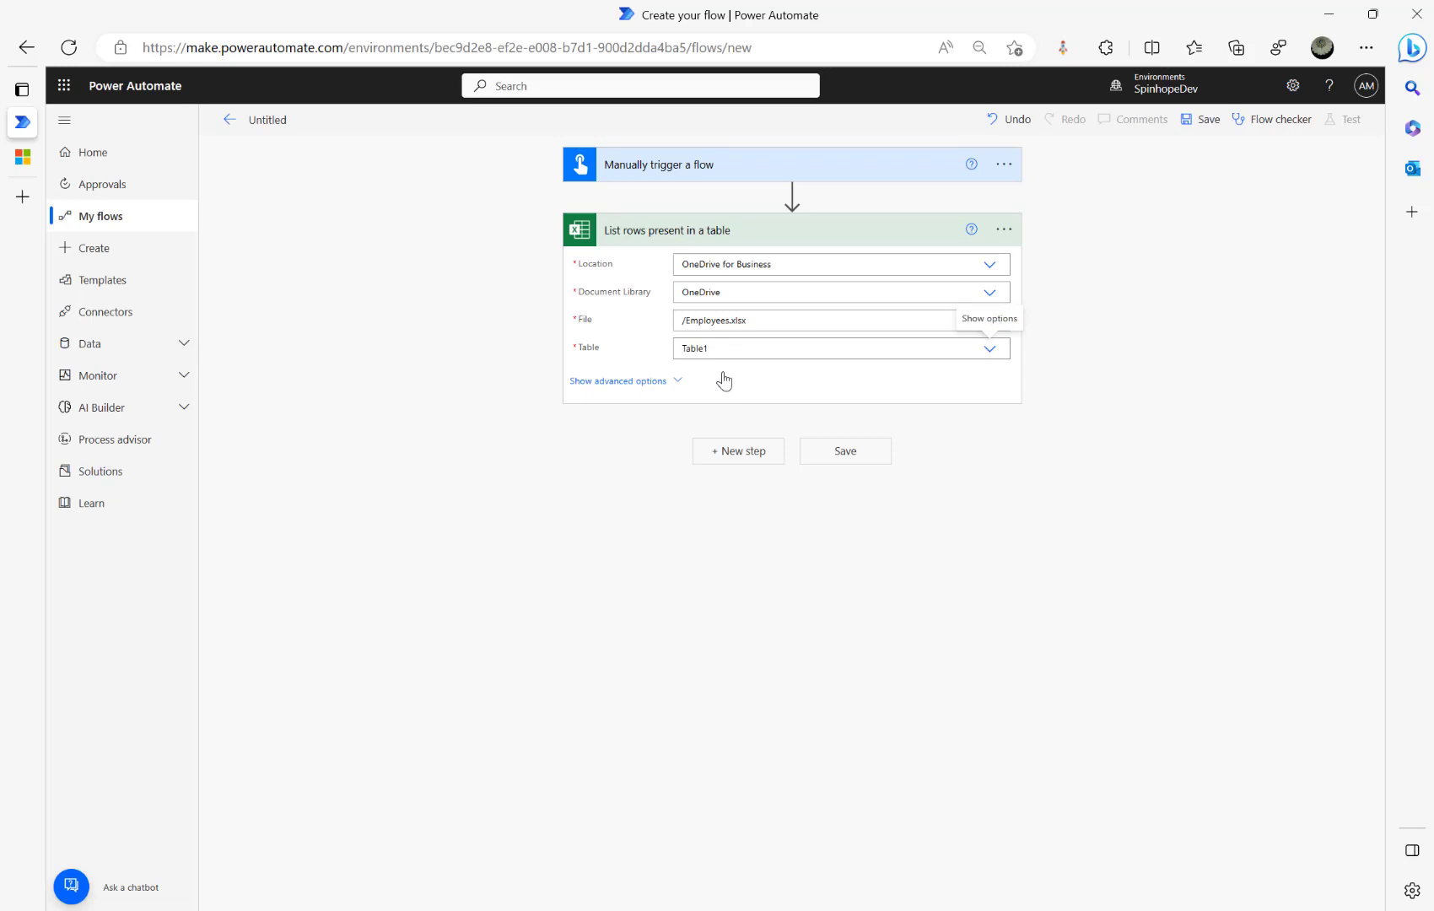
# Add a Compose action whose input is the Task/Project value
pyautogui.click(730, 452)
pyautogui.write('comp')
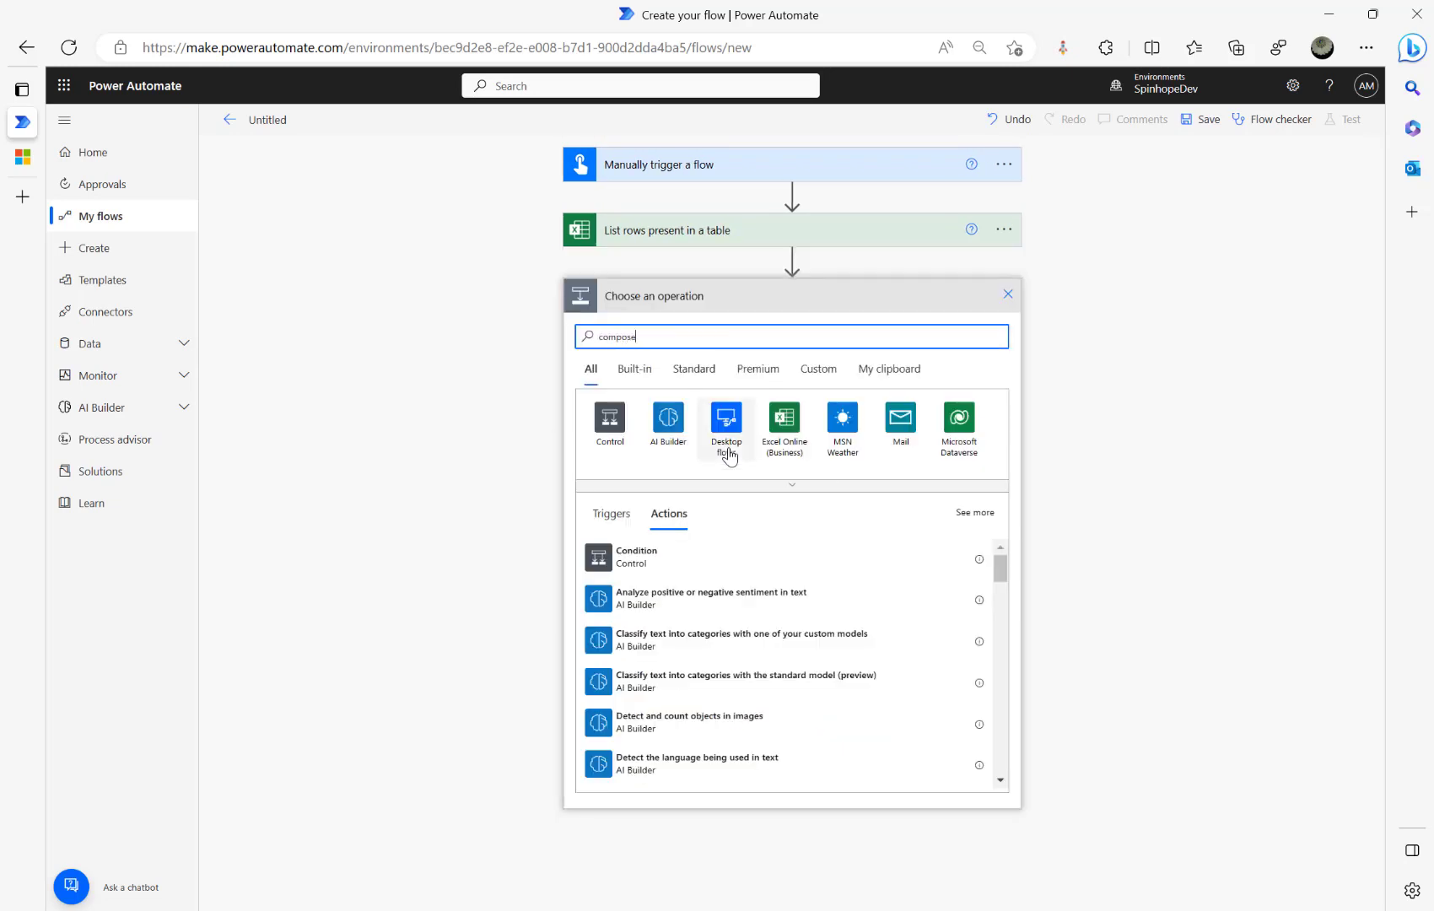
pyautogui.write('ose')
pyautogui.click(652, 559)
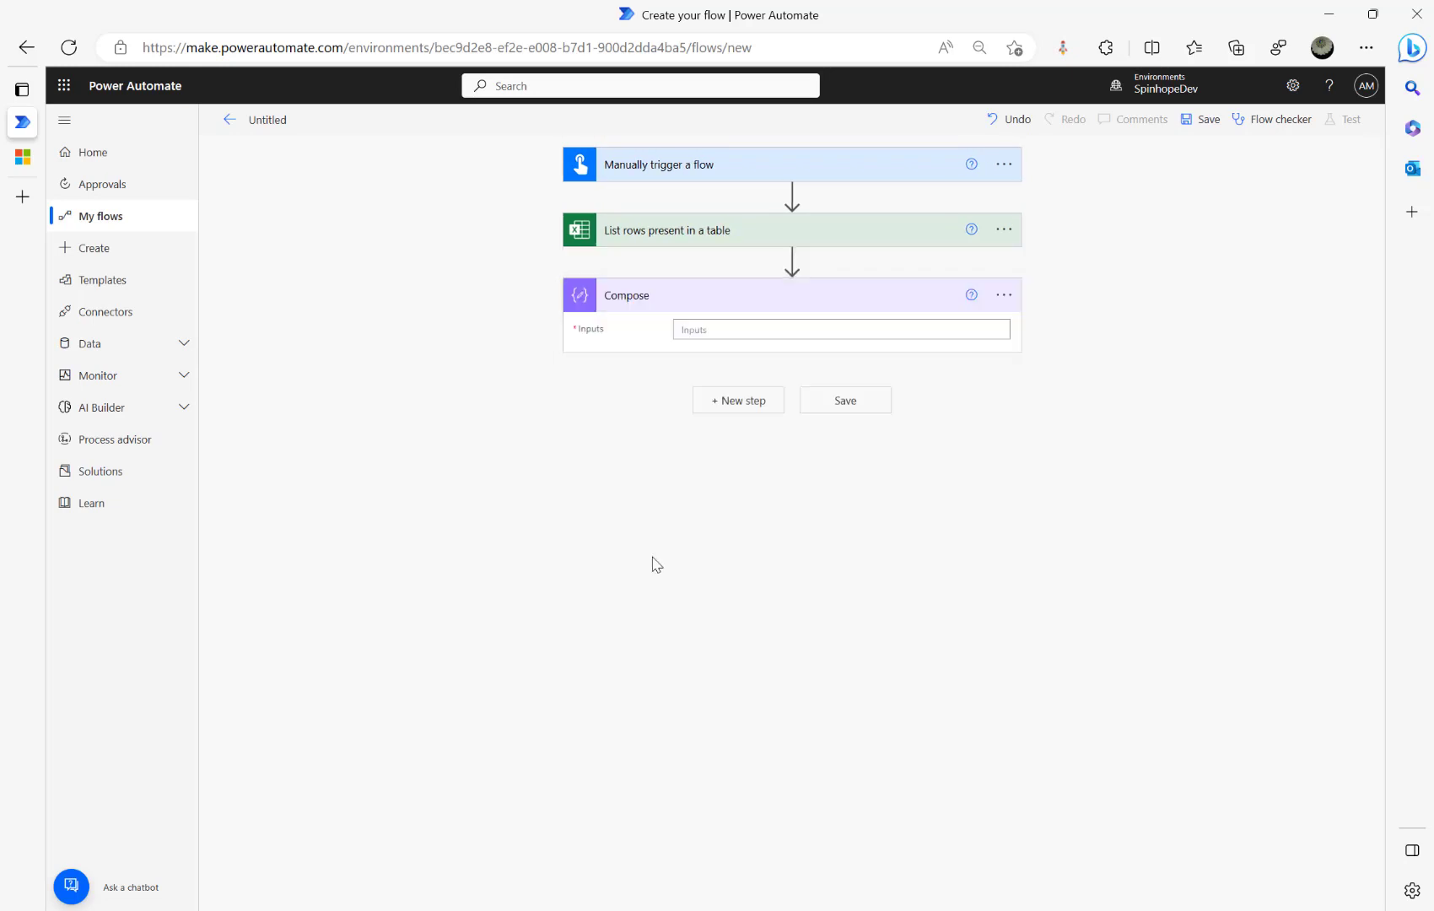
pyautogui.click(768, 330)
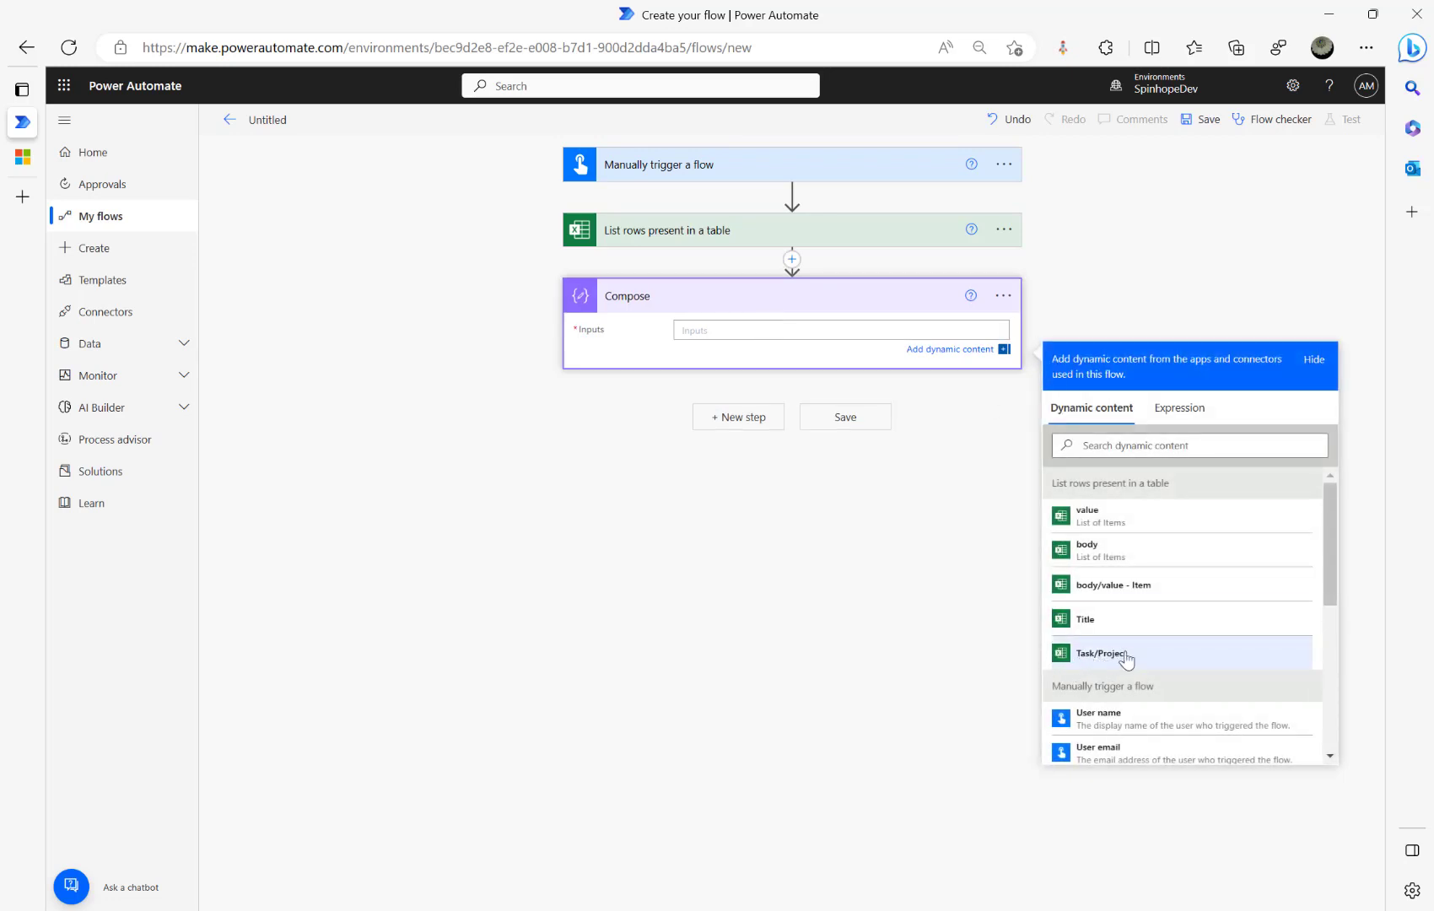
pyautogui.click(1098, 654)
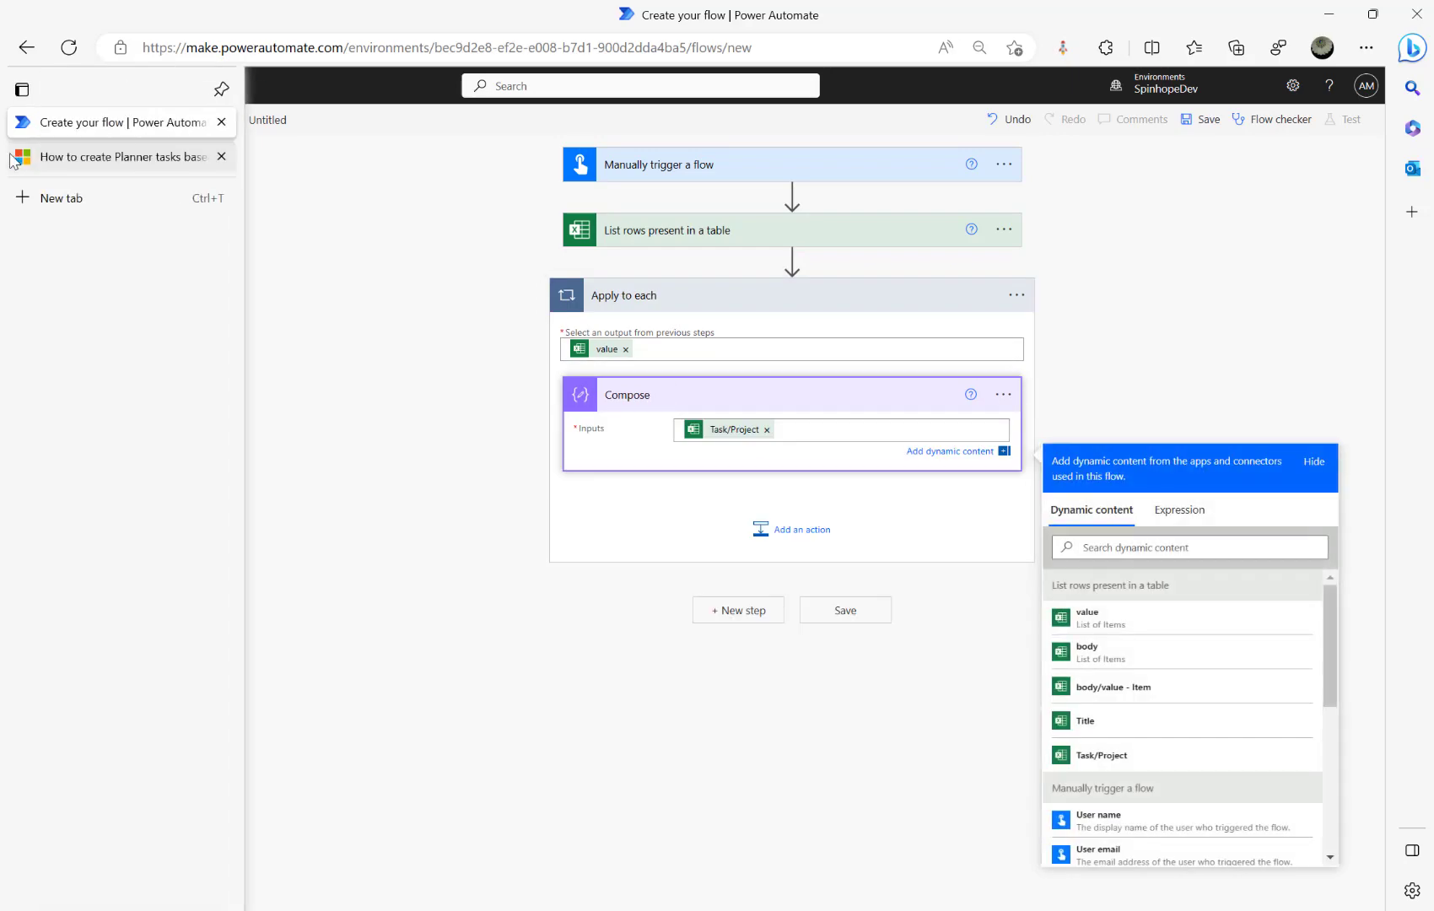
# Glance back at the forum post, then rename the flow to 'Demo Read Excel file'
pyautogui.click(101, 155)
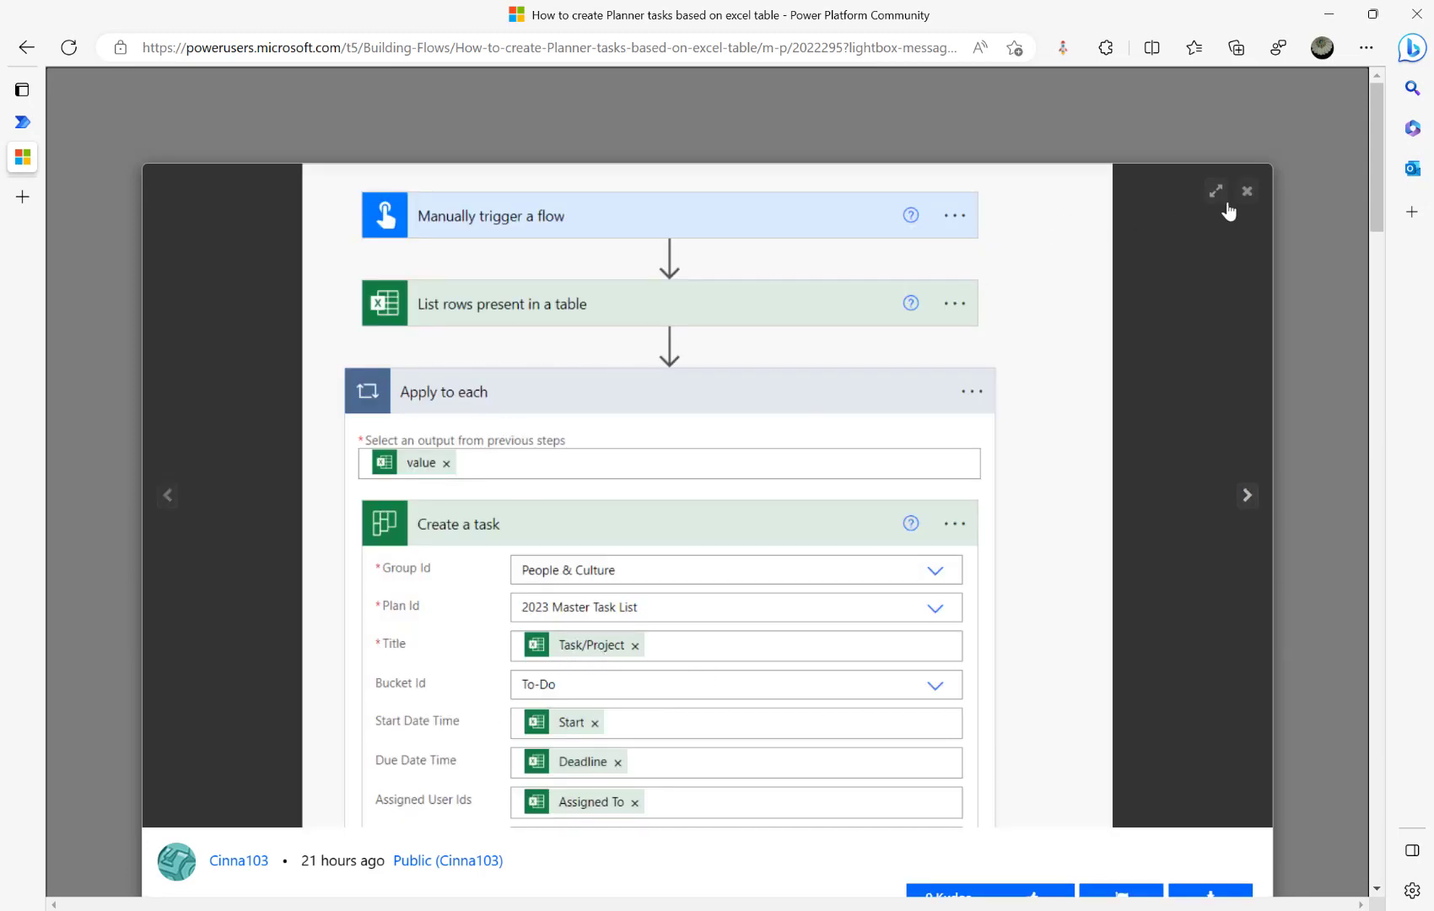
pyautogui.click(1246, 192)
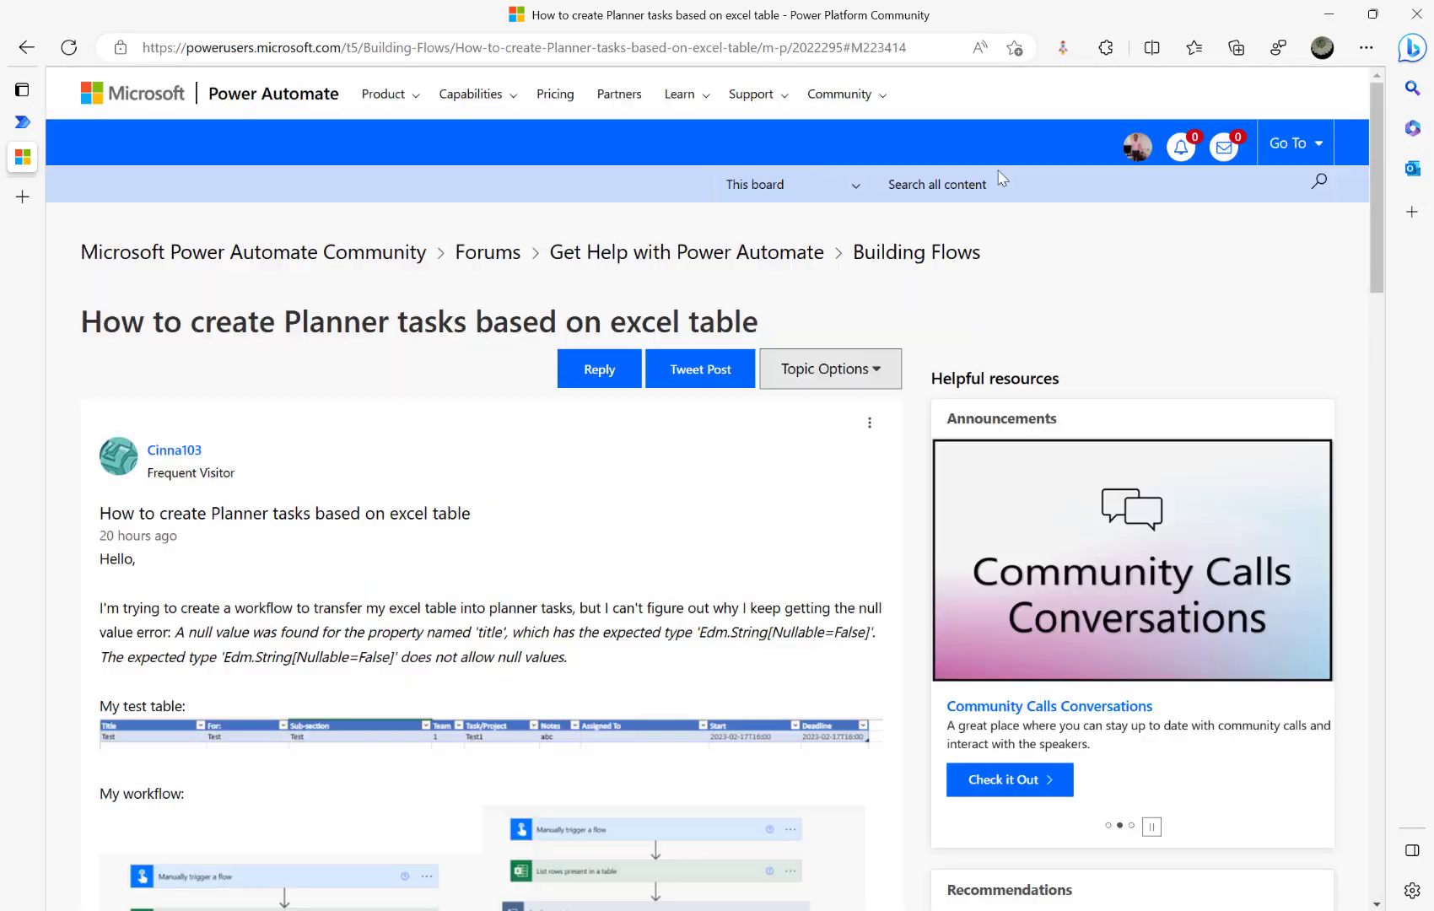
pyautogui.click(34, 127)
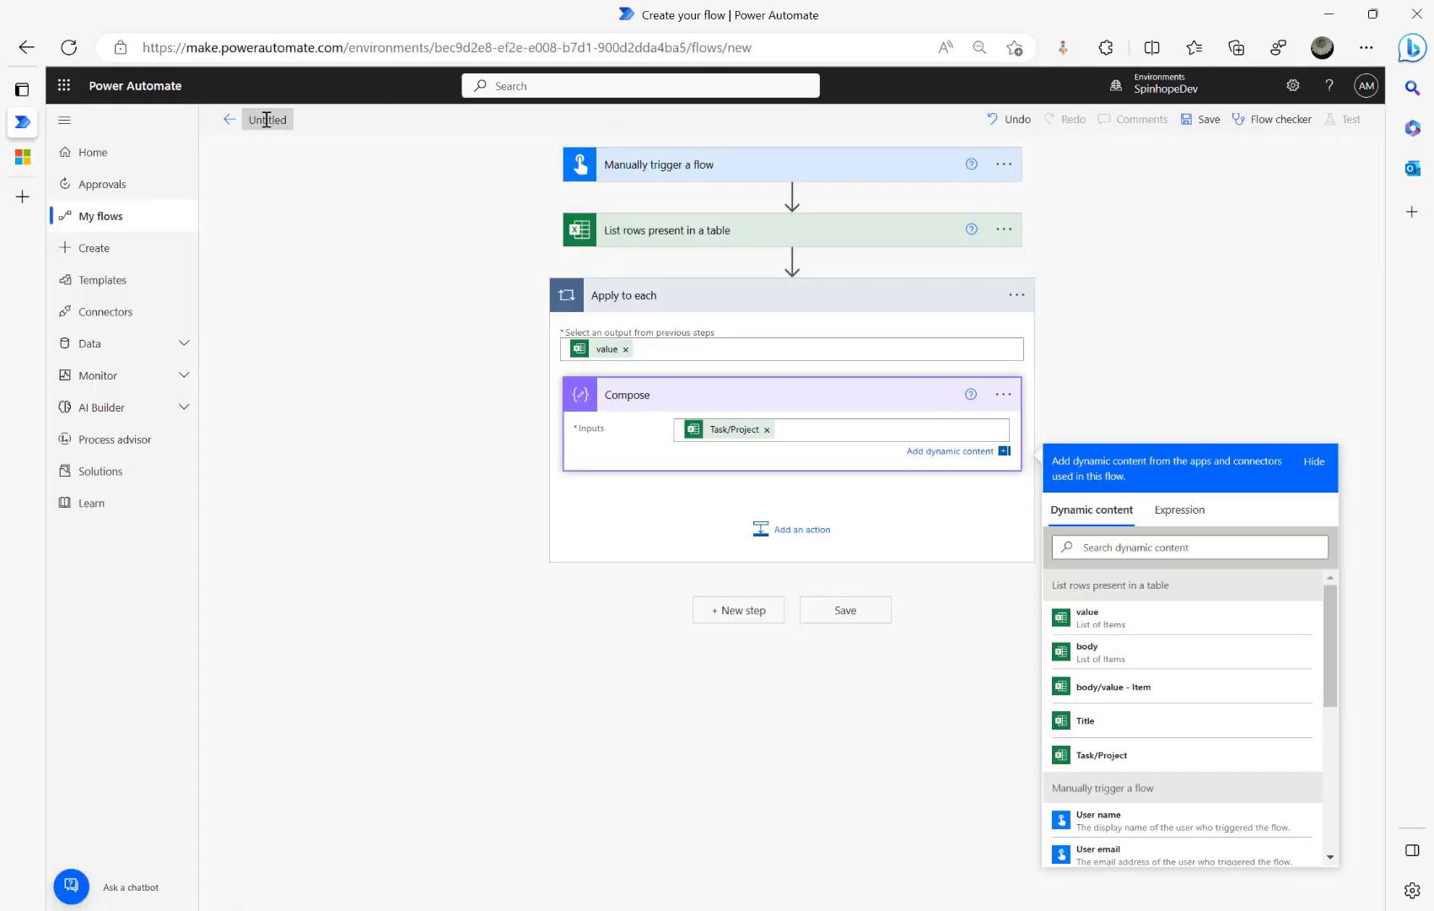
pyautogui.click(272, 128)
pyautogui.write('Demo Read Excel file')
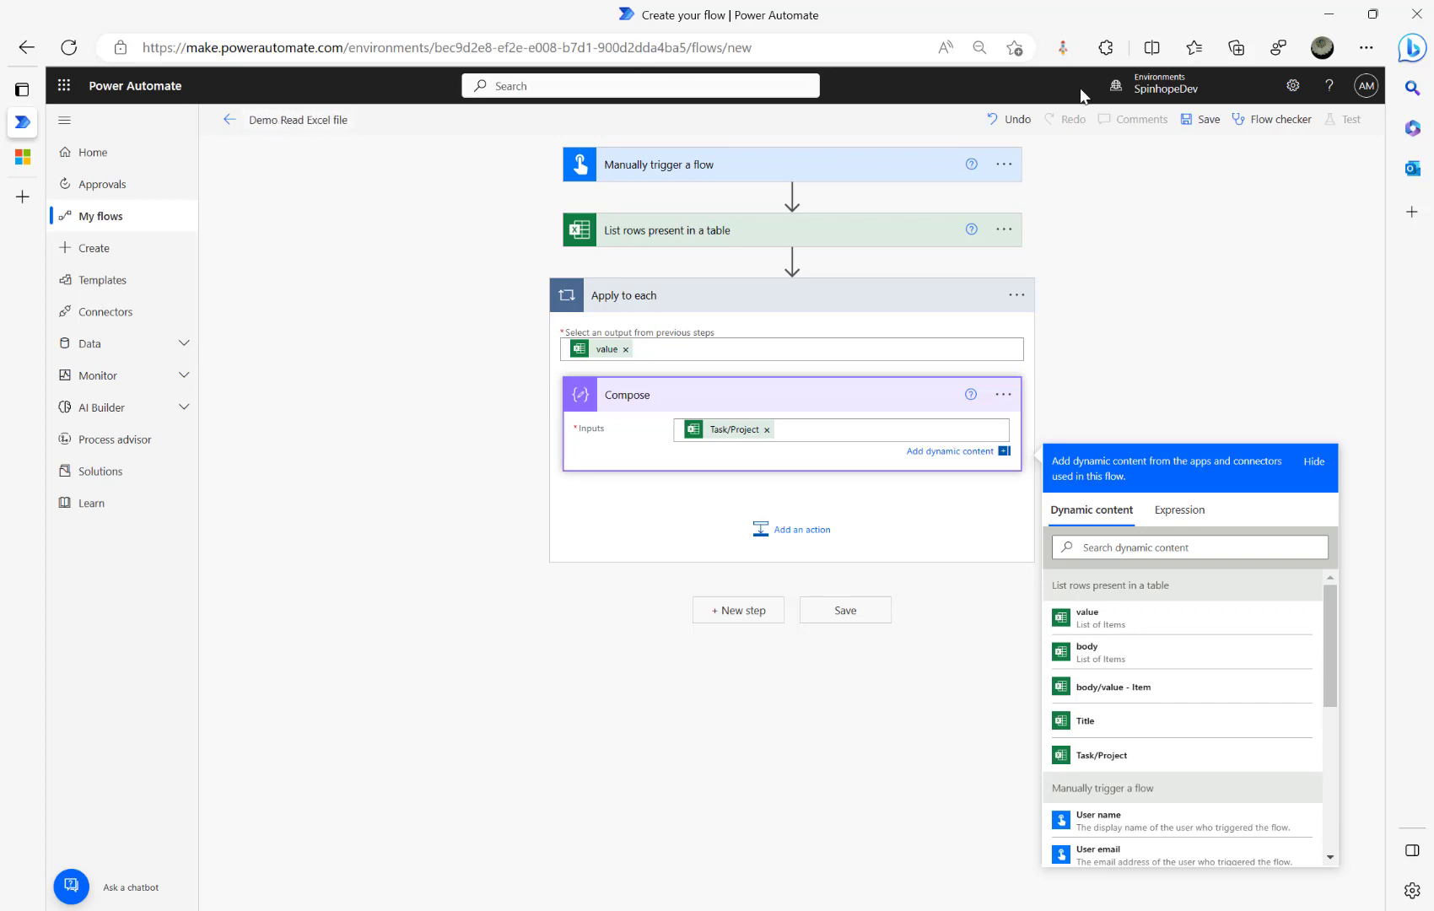
# Save the flow and run a manual test through to the run history
pyautogui.click(1186, 124)
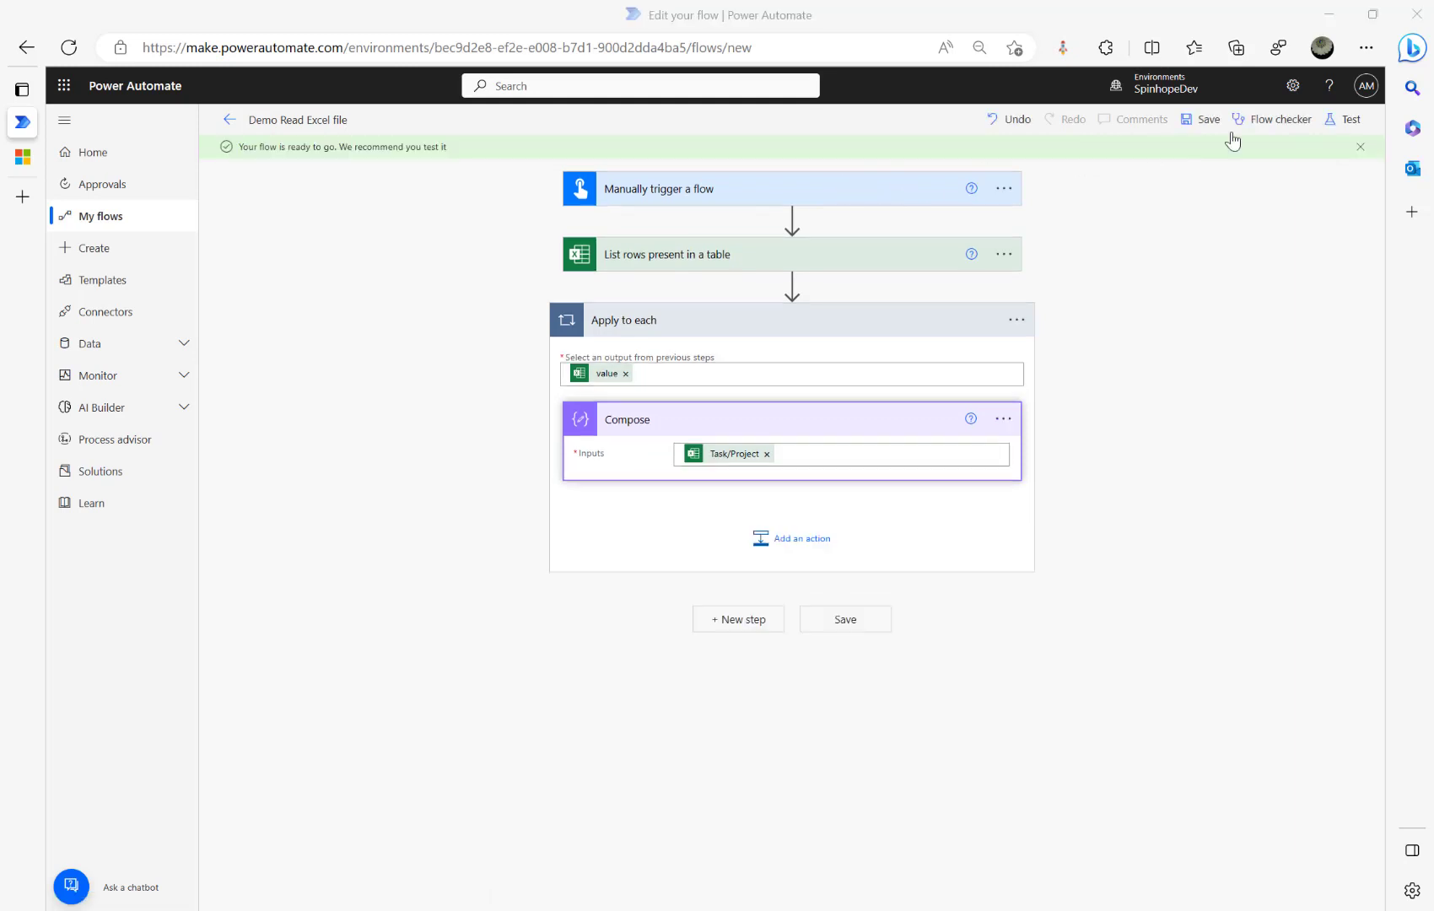
pyautogui.click(1341, 120)
pyautogui.click(1167, 160)
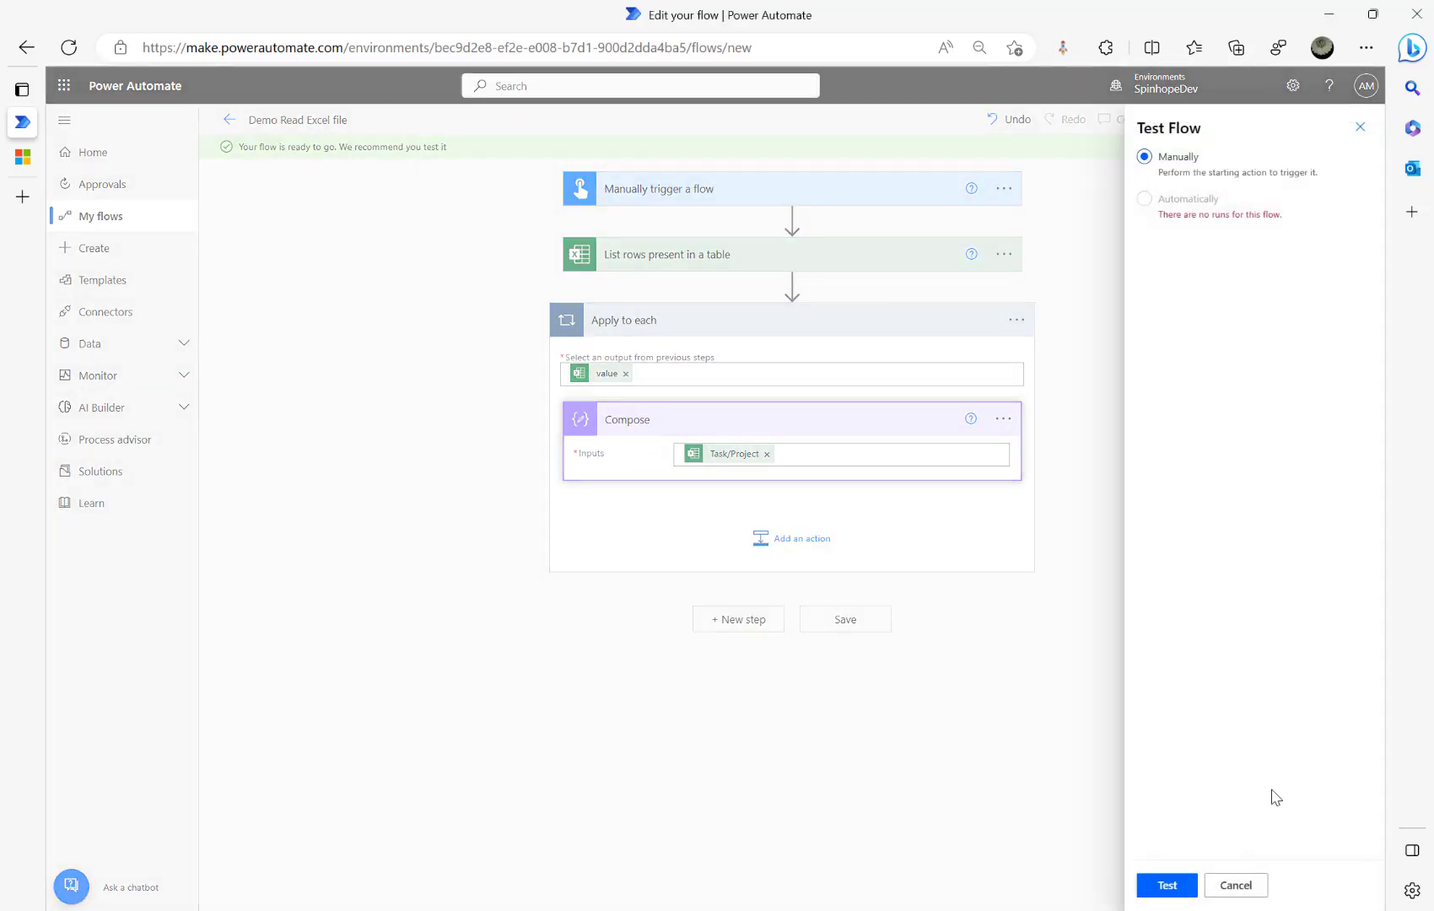
pyautogui.click(1167, 886)
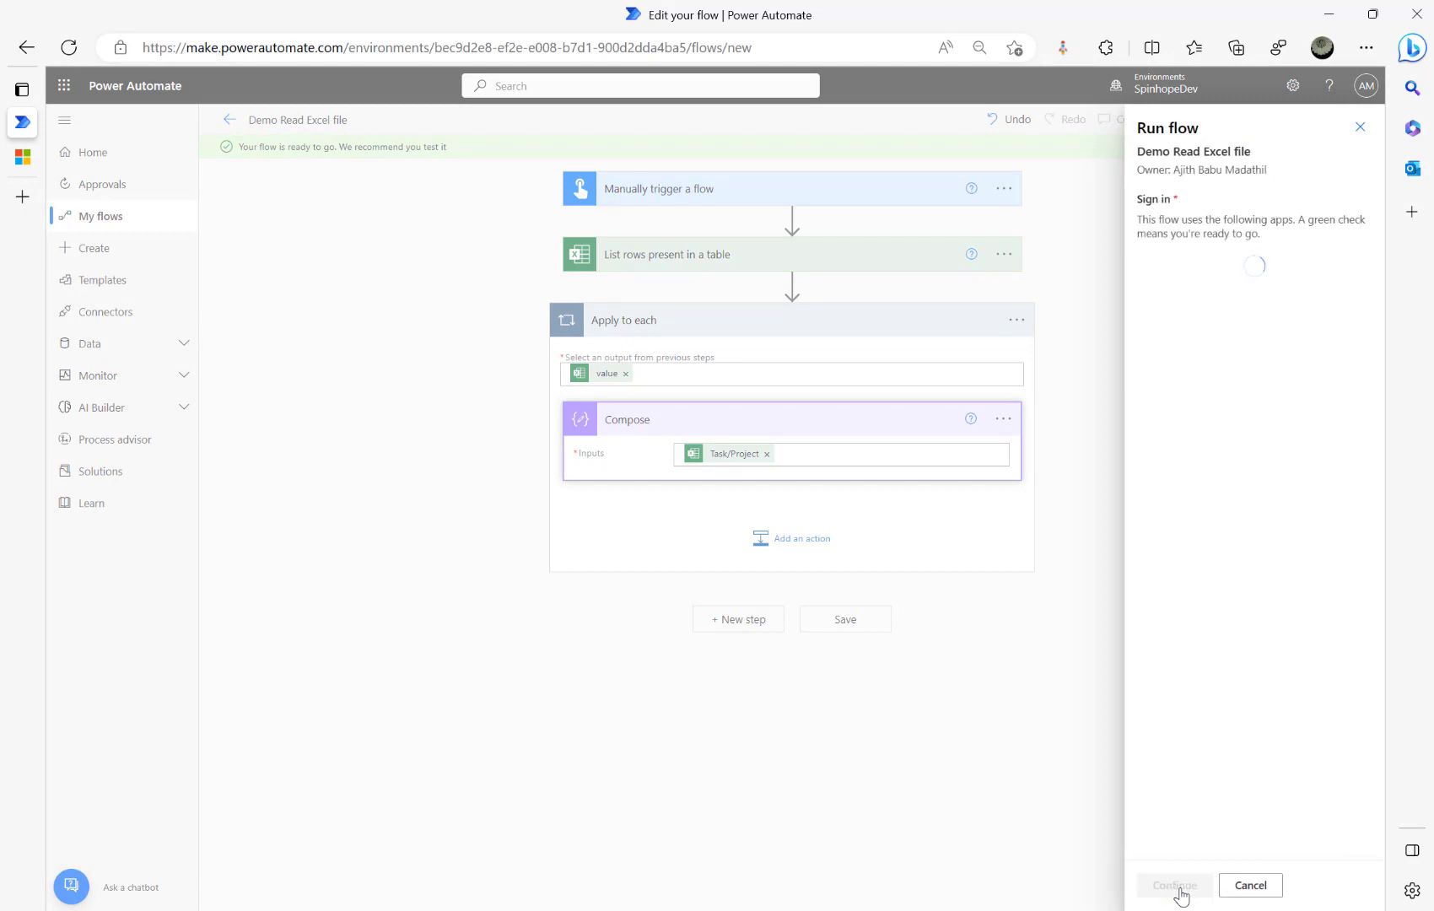
pyautogui.click(1179, 887)
pyautogui.click(1178, 887)
pyautogui.click(1167, 886)
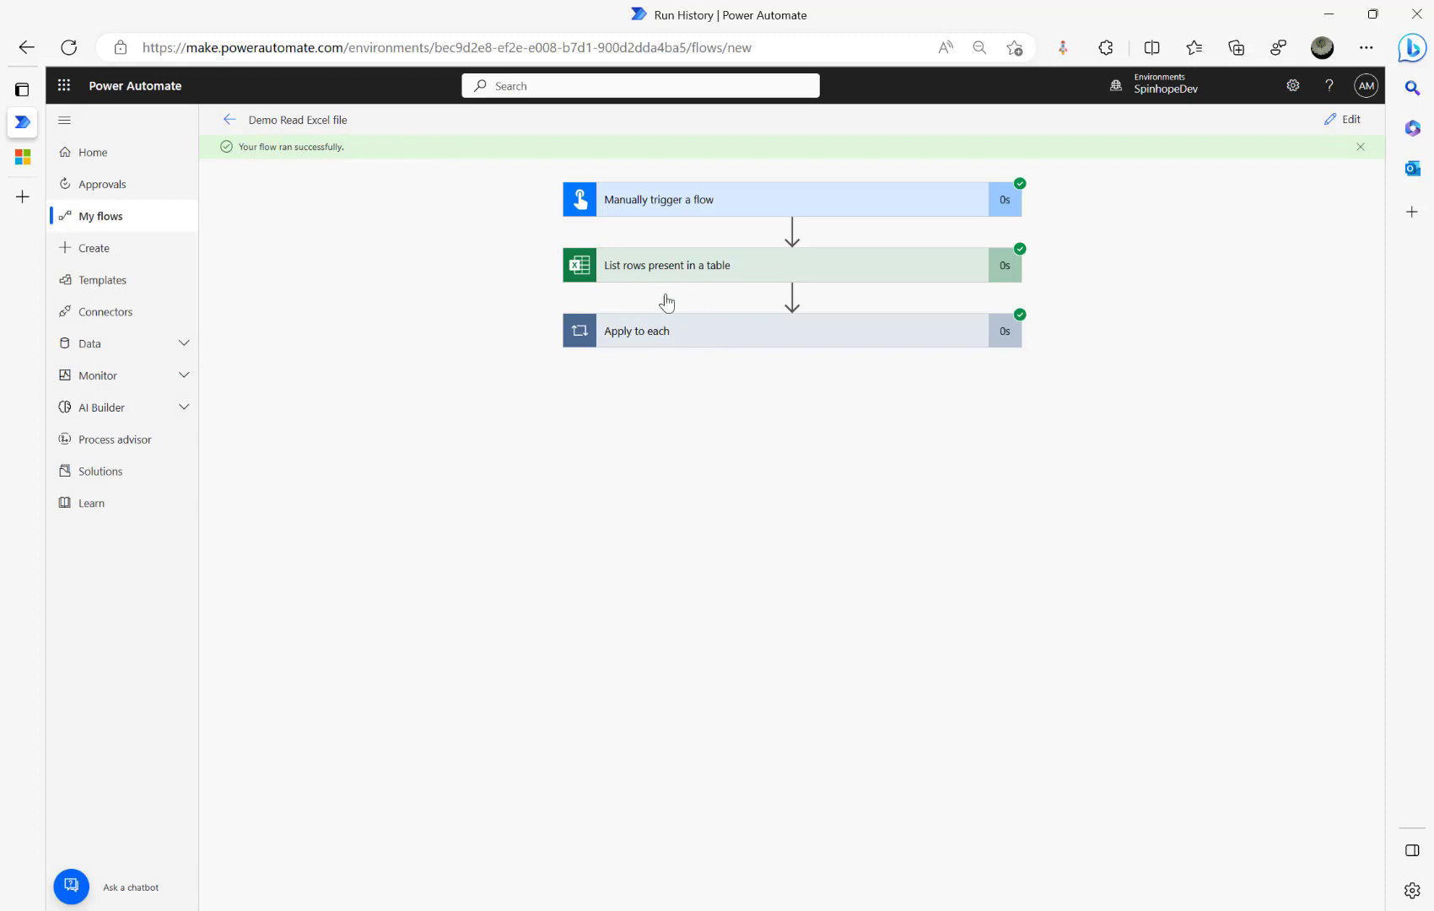
# Review the Apply to each and Compose run details, then expand the List rows step
pyautogui.click(674, 329)
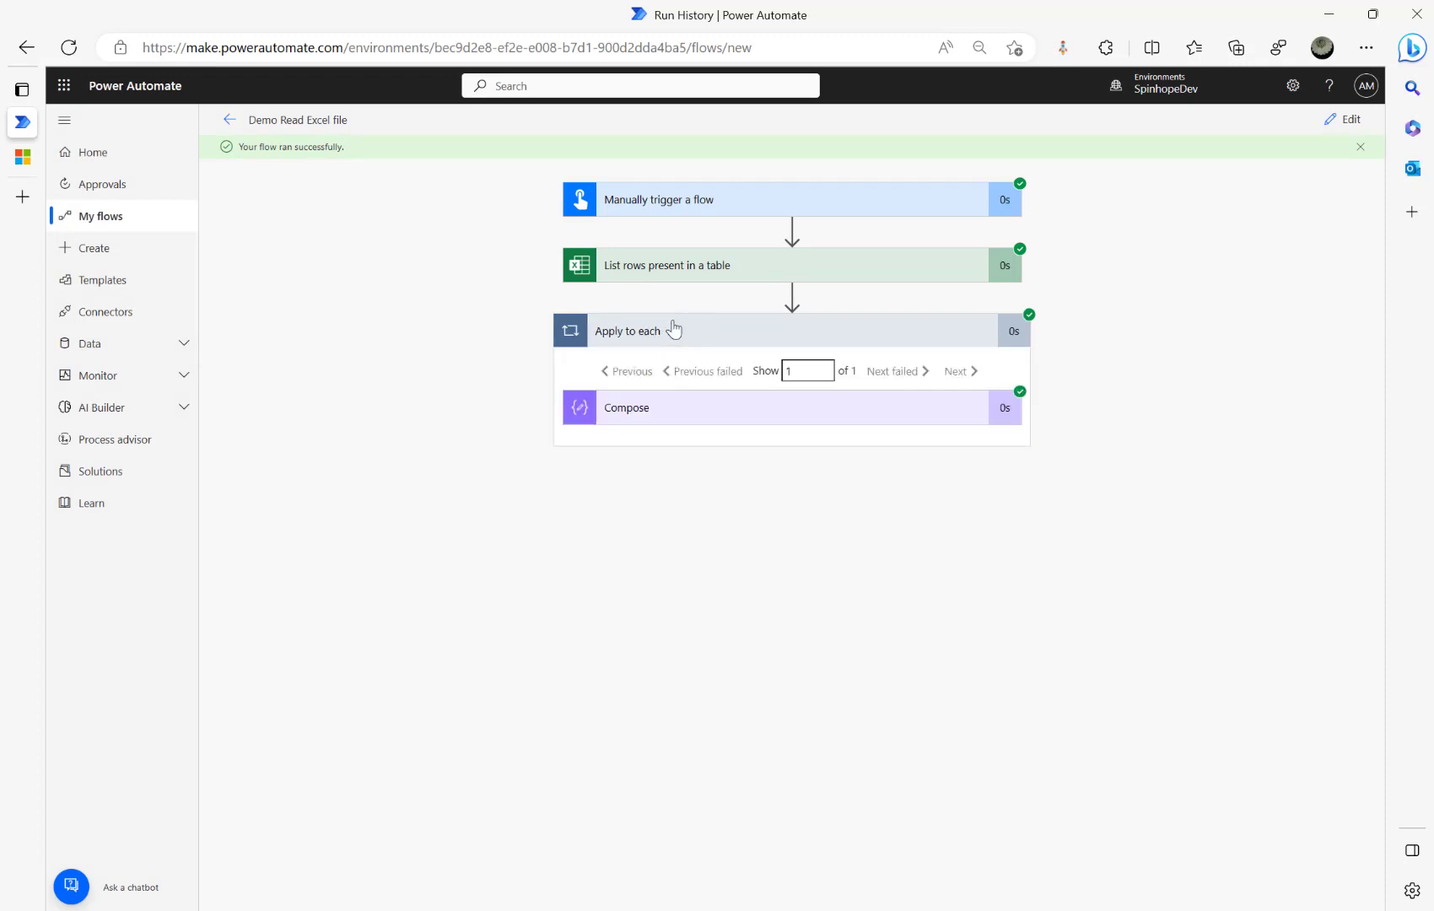
pyautogui.click(703, 427)
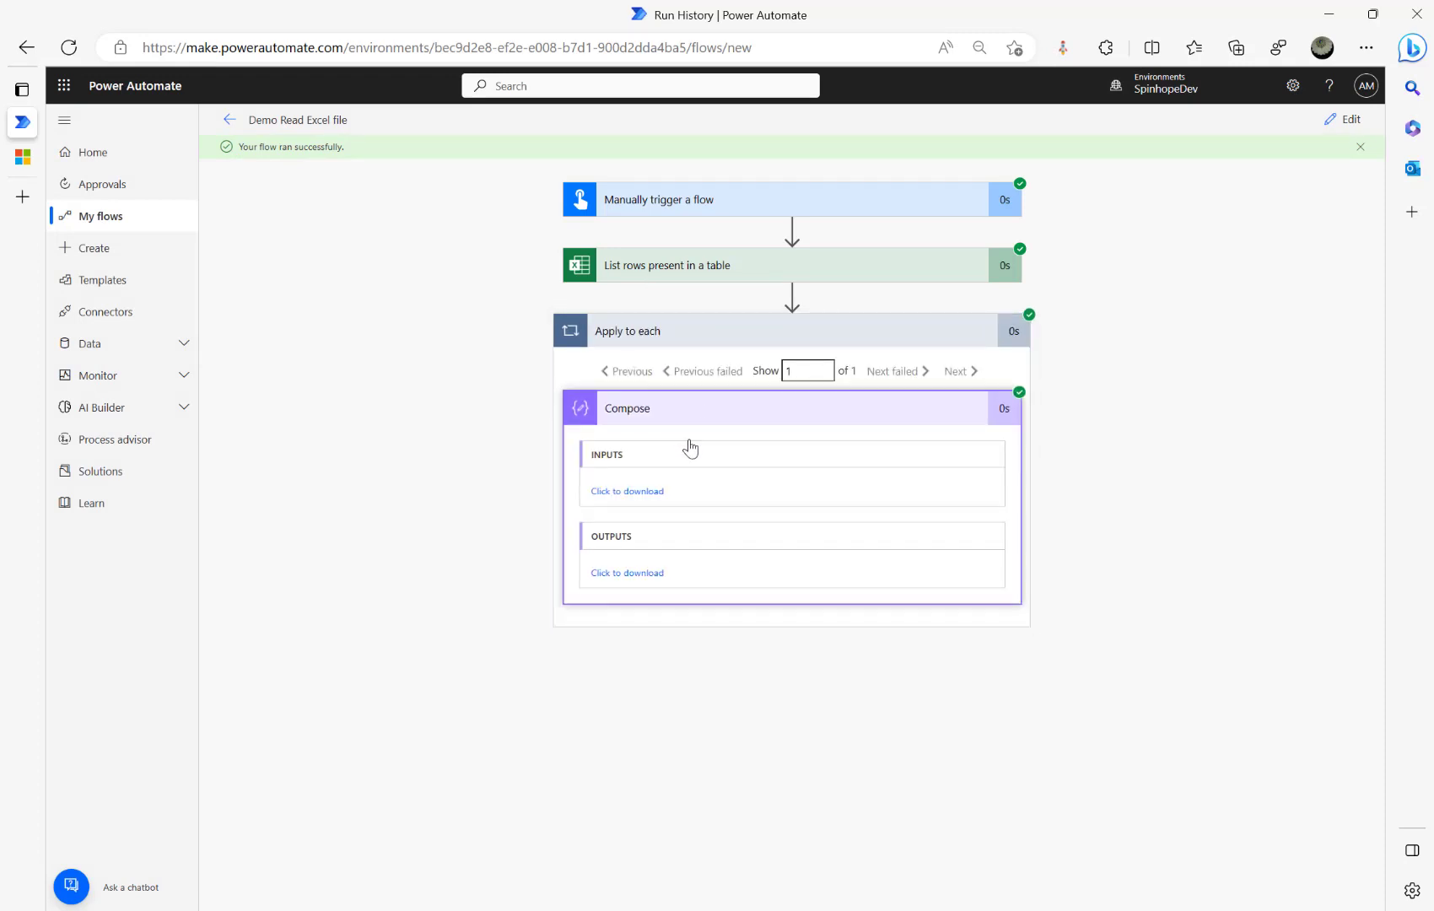
pyautogui.click(616, 573)
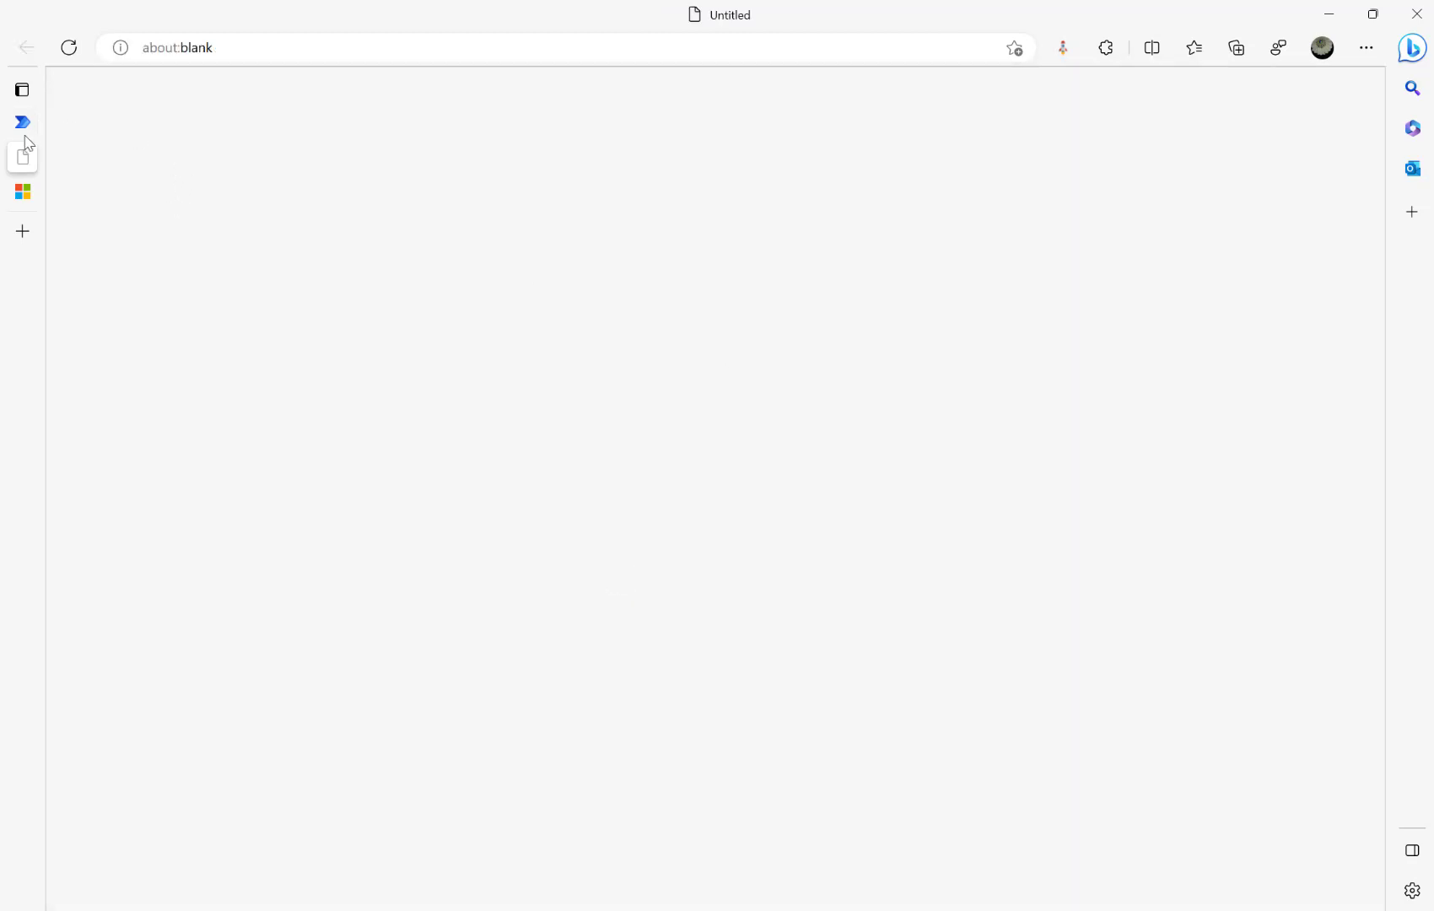
pyautogui.moveTo(26, 156)
pyautogui.click(222, 158)
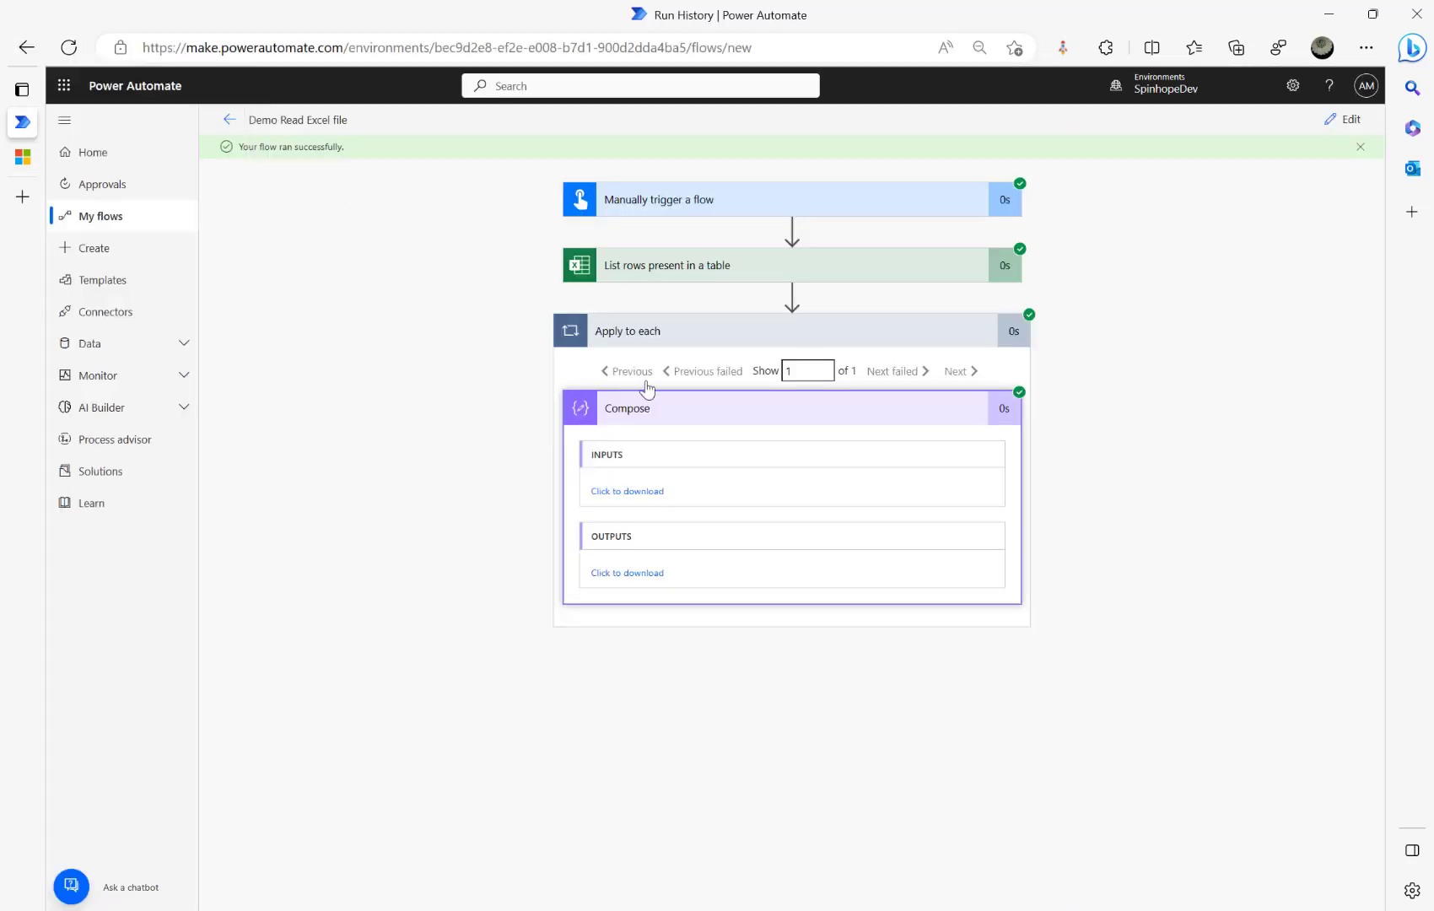
pyautogui.click(708, 270)
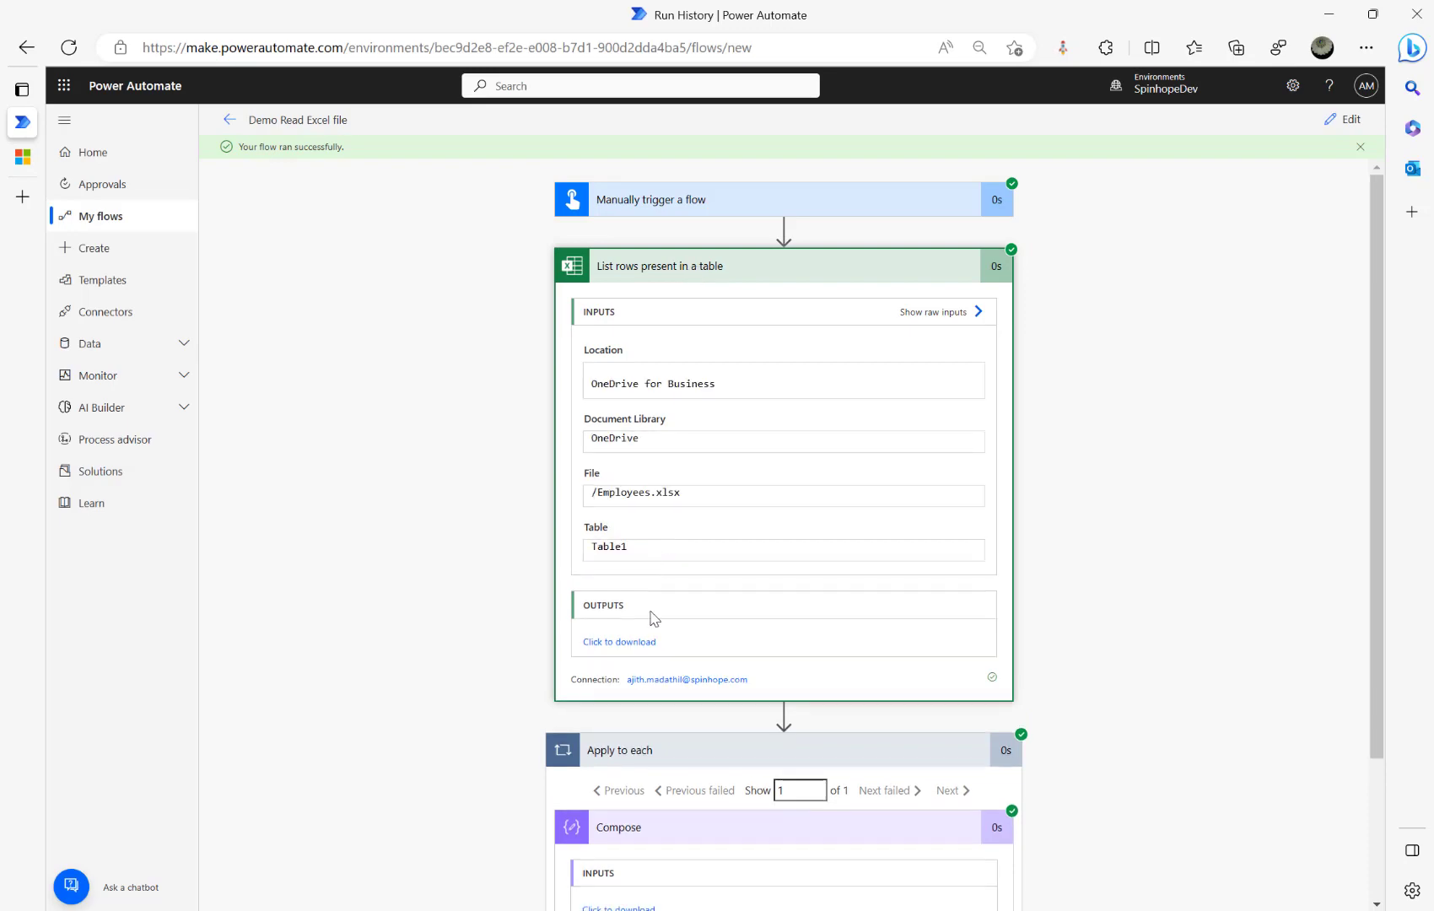
# Open the List rows raw JSON output and mark the value array and Task/Project field showing Test1
pyautogui.click(616, 643)
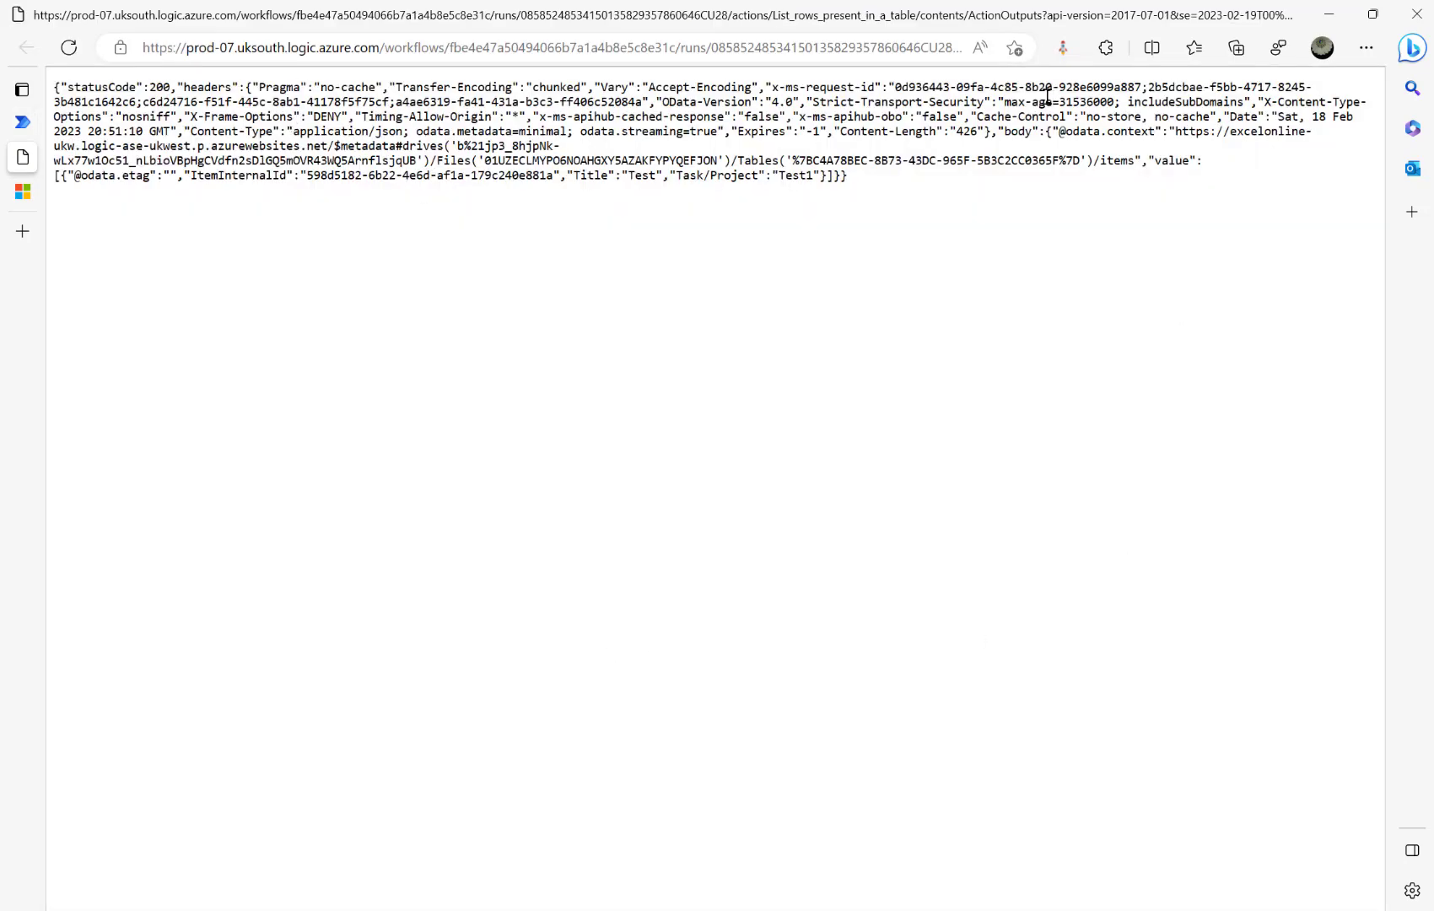
pyautogui.moveTo(1152, 160); pyautogui.dragTo(1253, 160)
pyautogui.moveTo(675, 177); pyautogui.dragTo(822, 178)
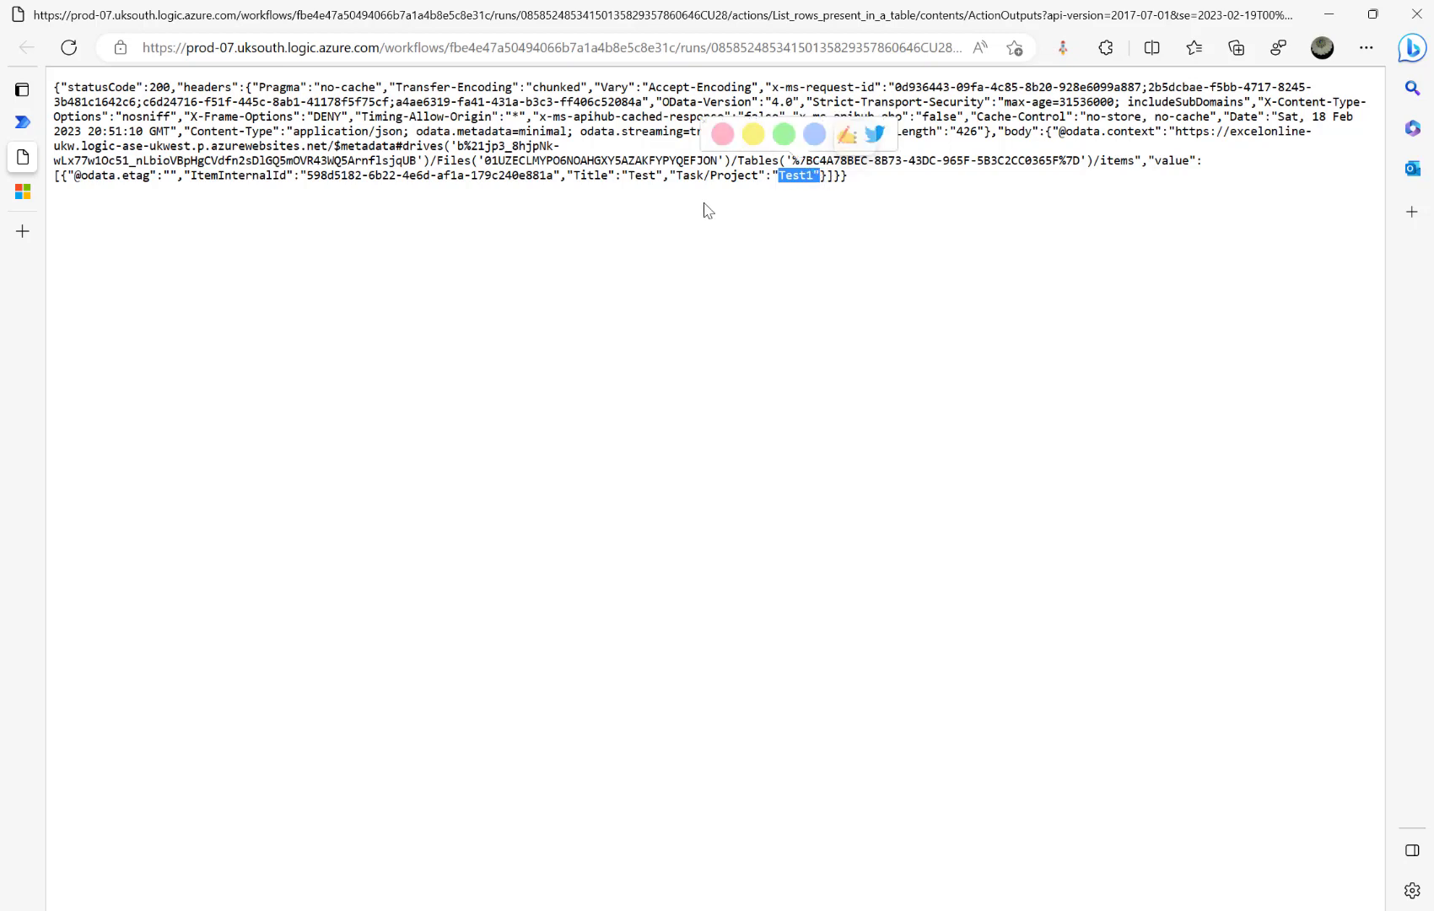
# Close the raw output page, return to the forum post, and highlight its null 'title' error sentence
pyautogui.moveTo(27, 164)
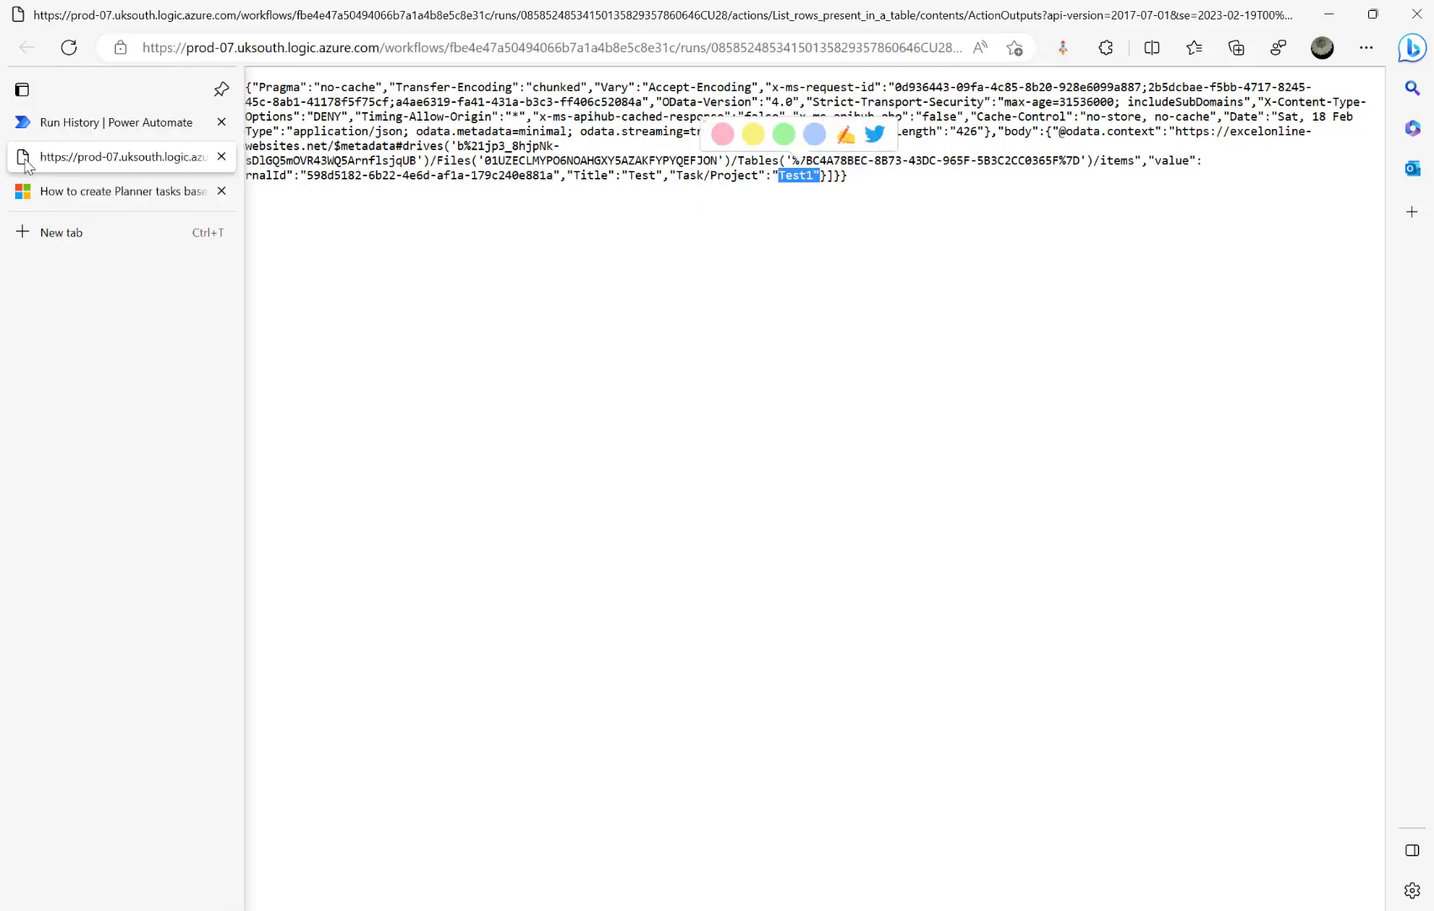
pyautogui.middleClick(177, 157)
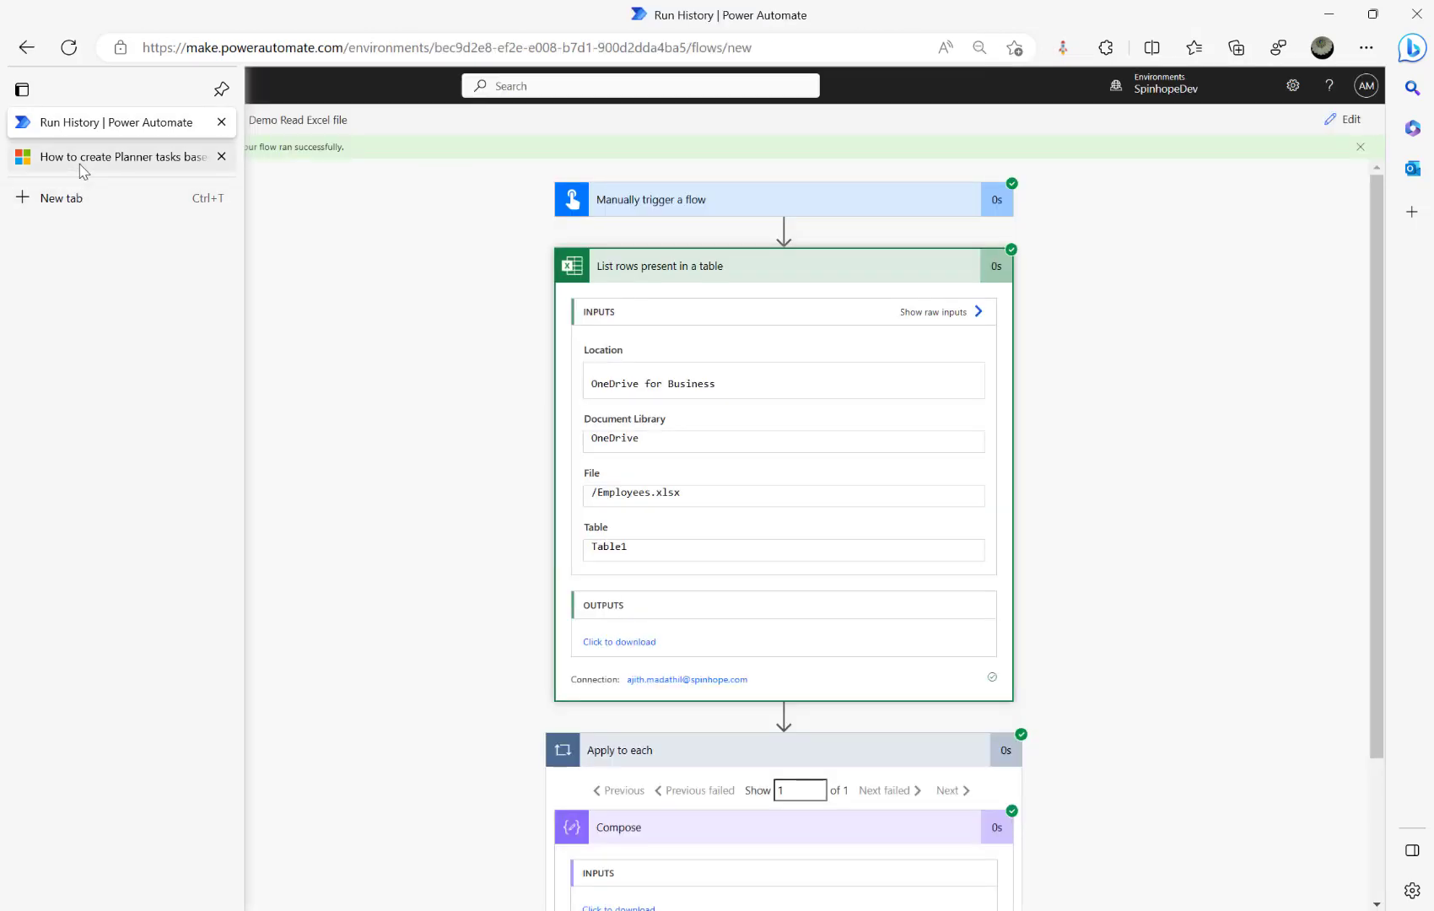
pyautogui.click(77, 165)
pyautogui.scroll(-7, 426, 476)
pyautogui.scroll(4, 426, 476)
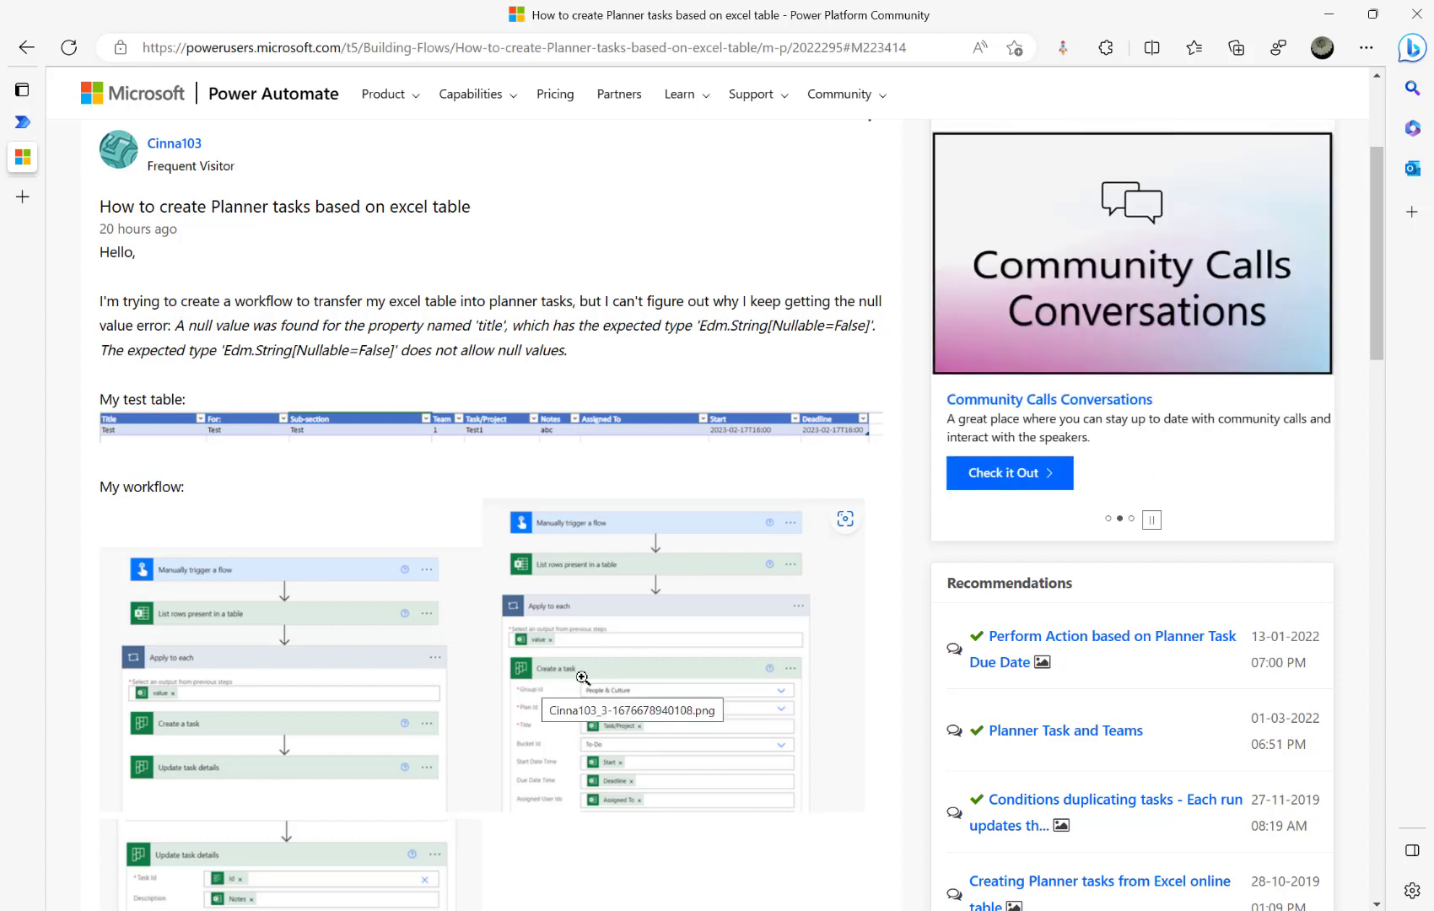
pyautogui.moveTo(181, 327); pyautogui.dragTo(446, 327)
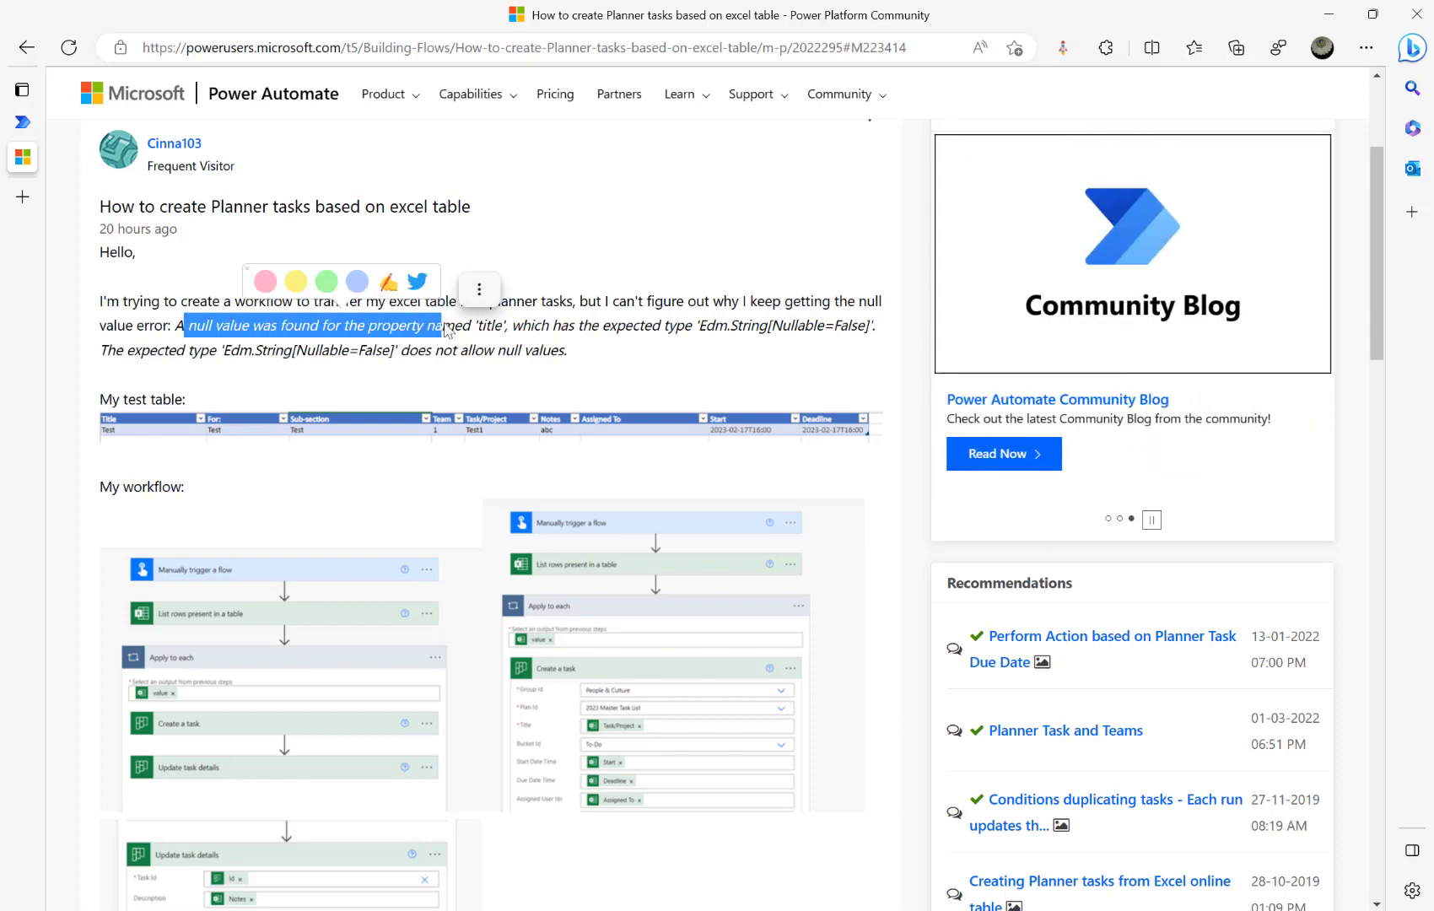
# Return to editing the flow and peek at the Compose action's code to inspect the Task/Project expression
pyautogui.click(23, 124)
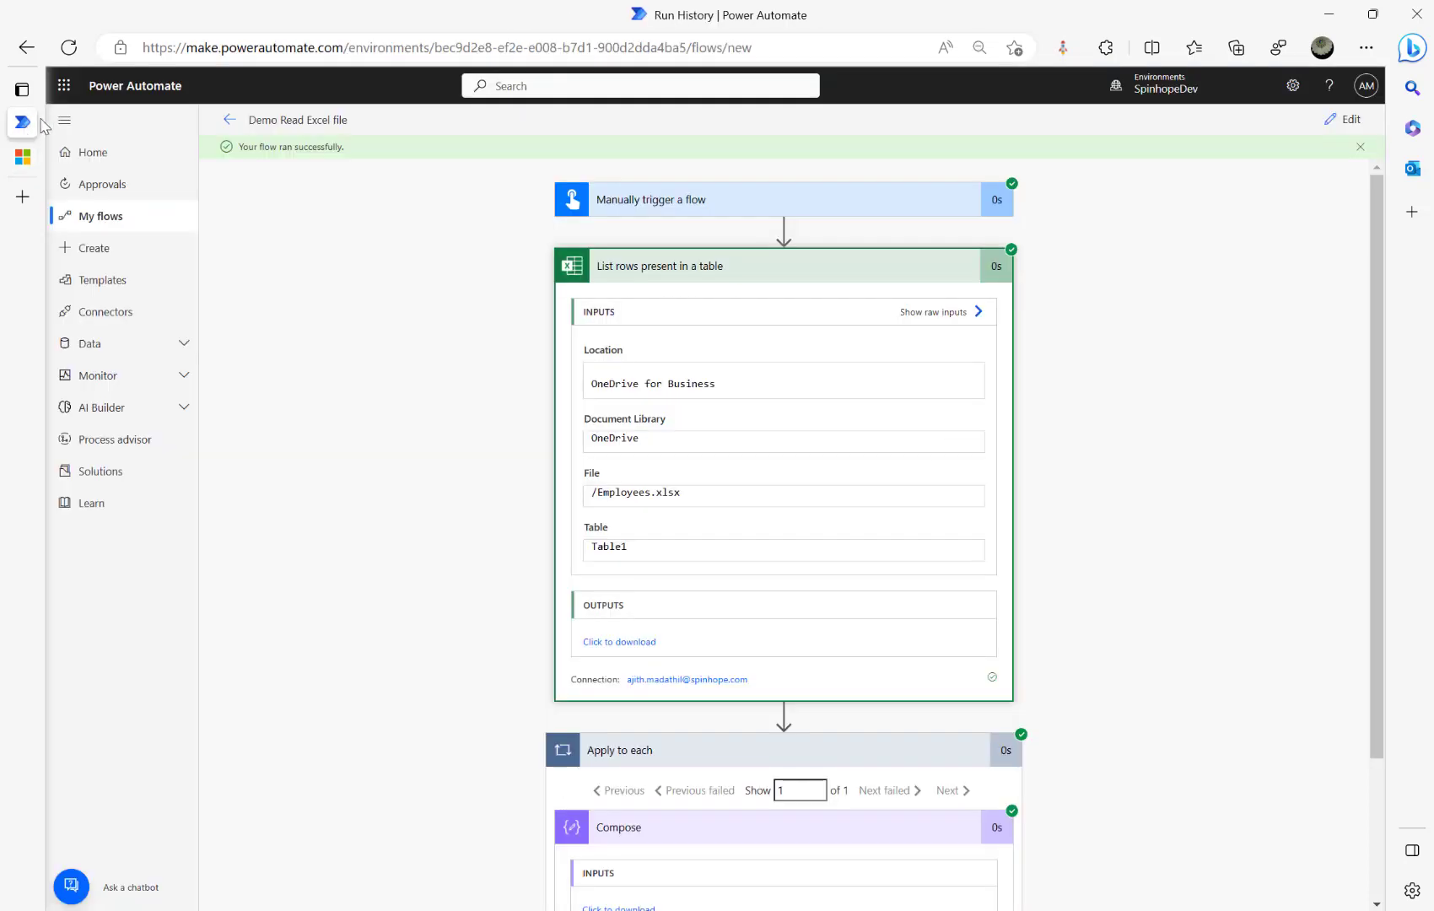
pyautogui.click(1331, 123)
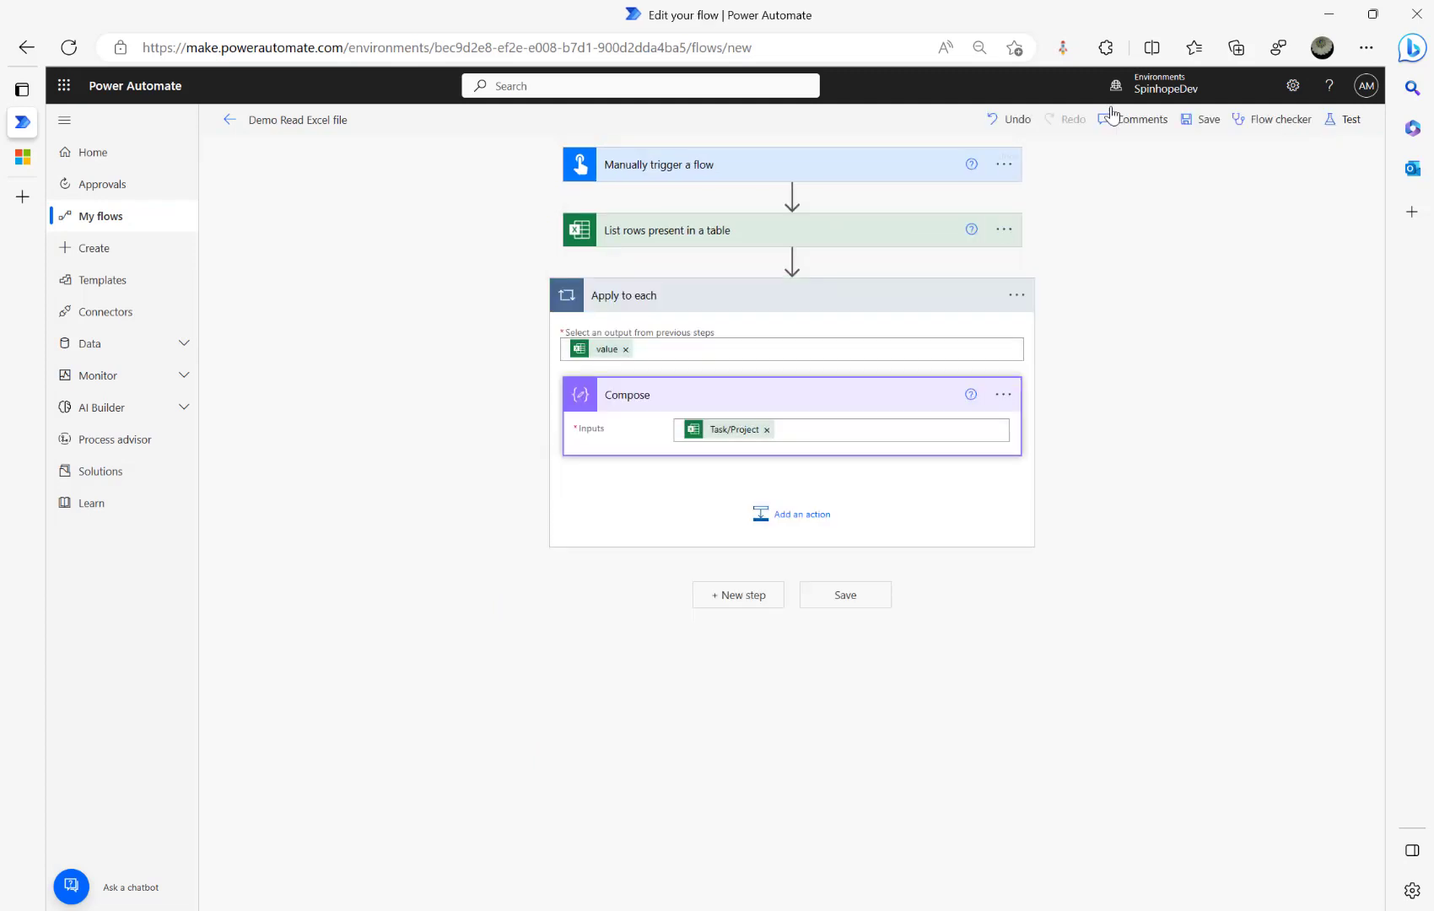
pyautogui.click(1002, 394)
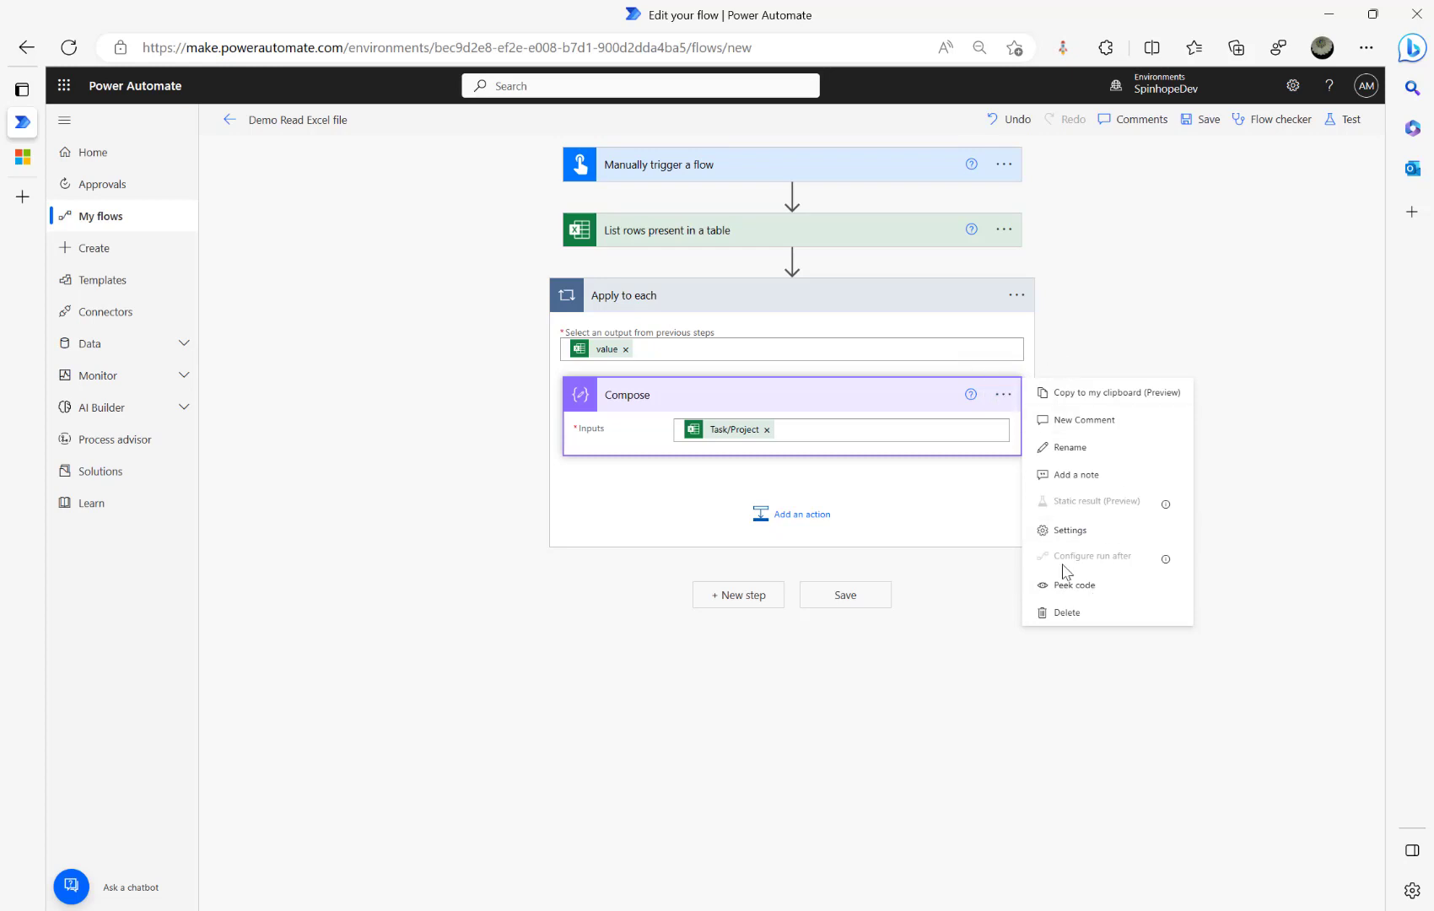
pyautogui.click(1074, 585)
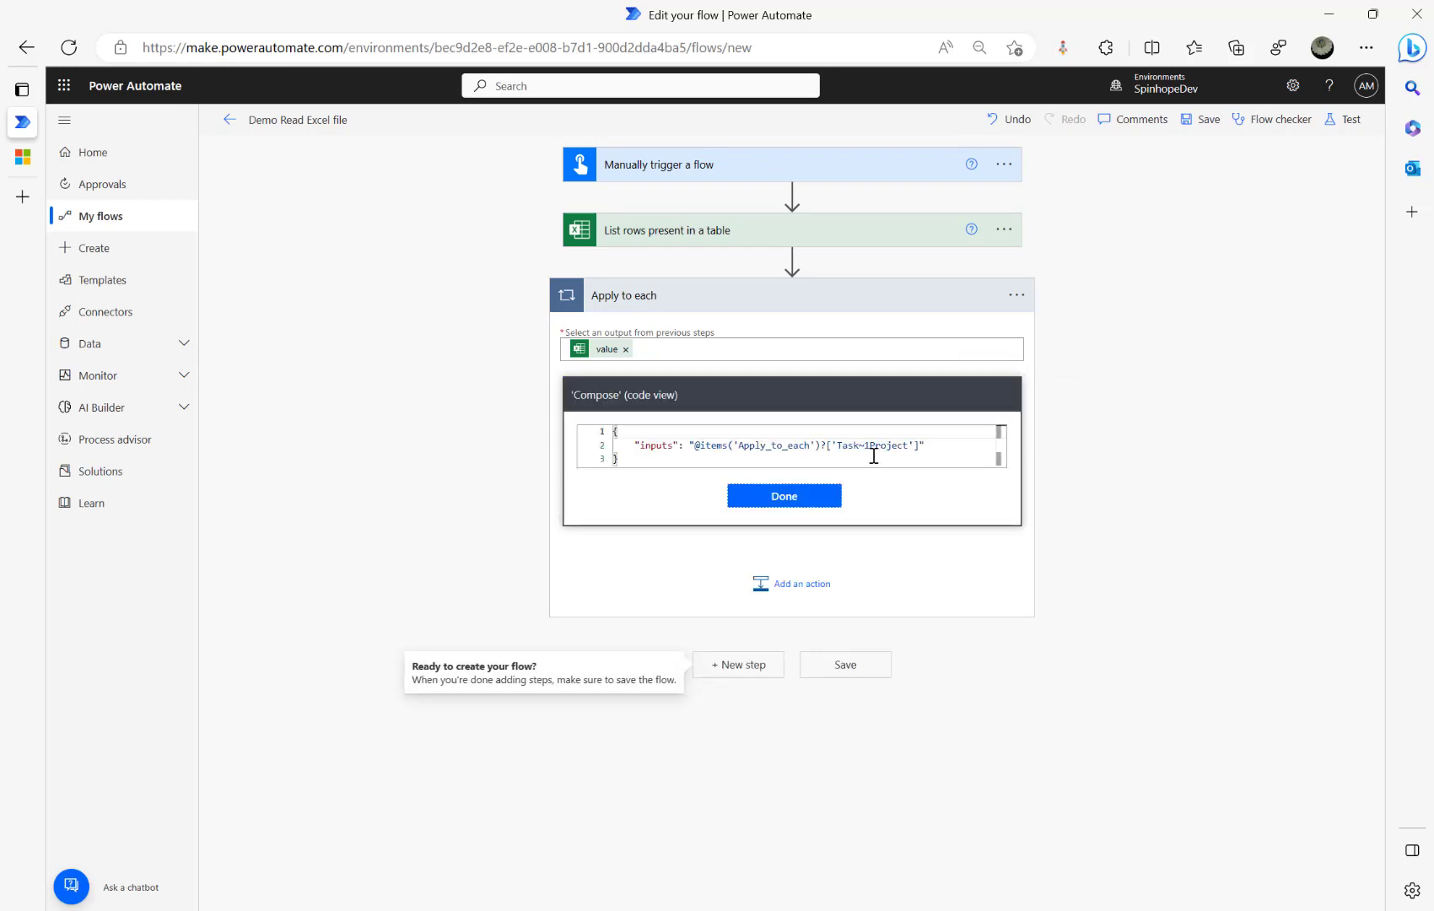
pyautogui.click(860, 447)
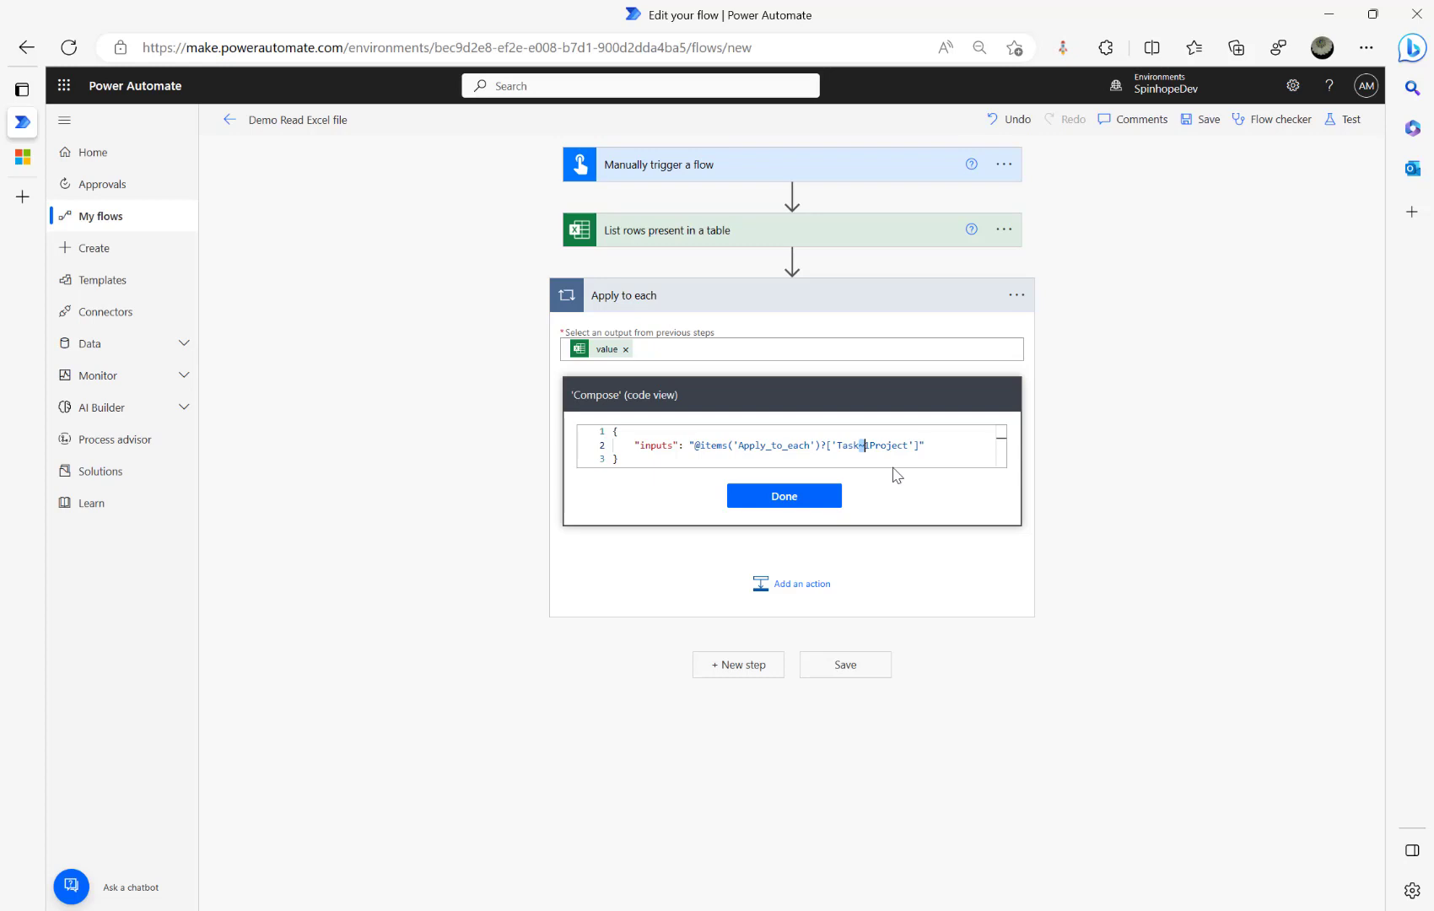
pyautogui.click(870, 445)
pyautogui.click(792, 499)
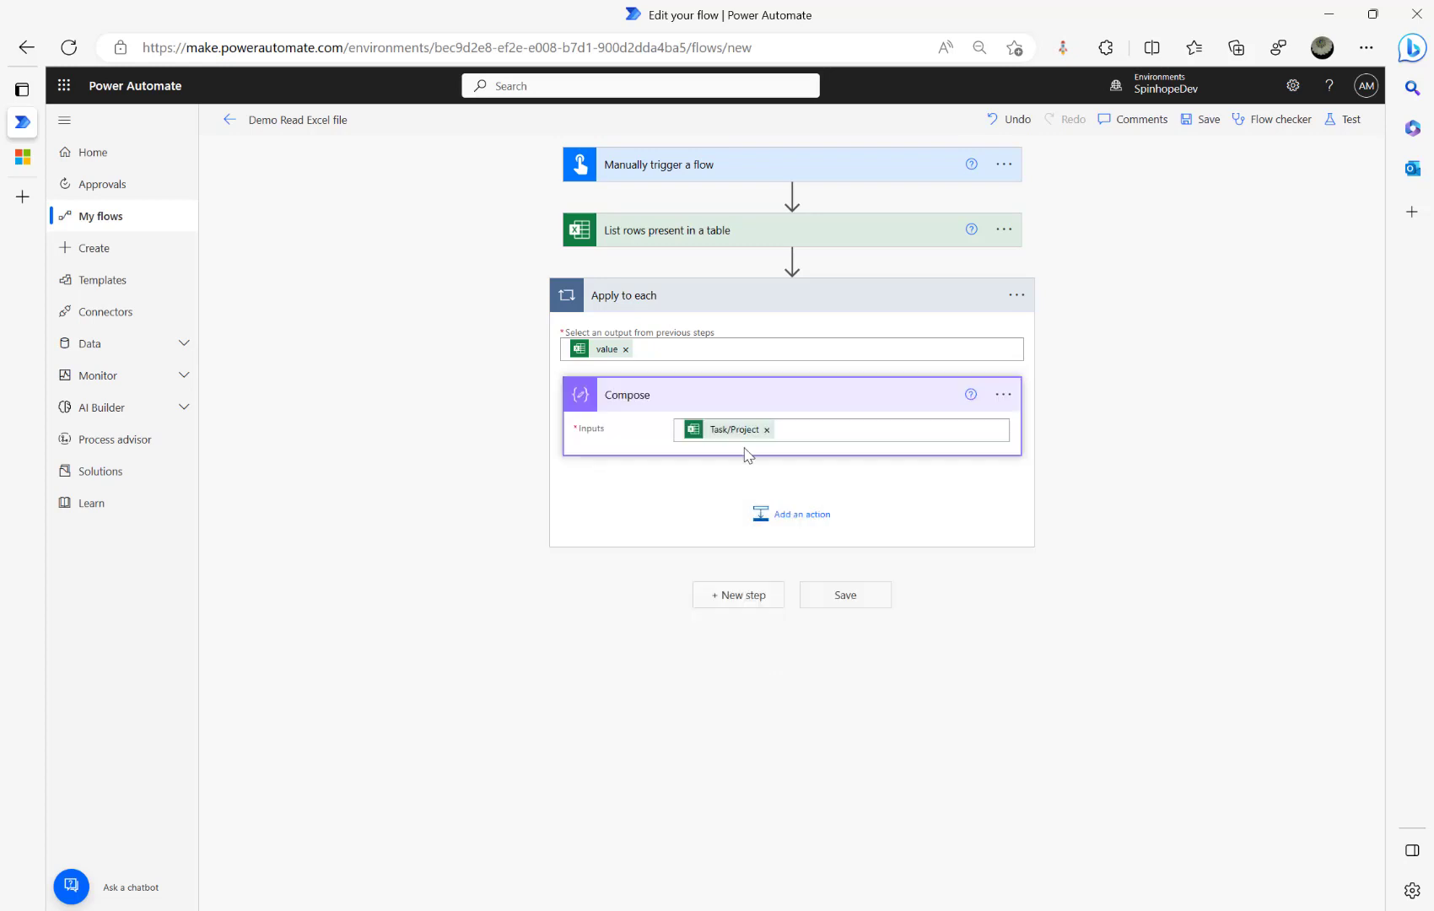
# Reopen Peek code and select the items('Apply_to_each')?['Task~1Project'] expression to copy
pyautogui.click(1003, 394)
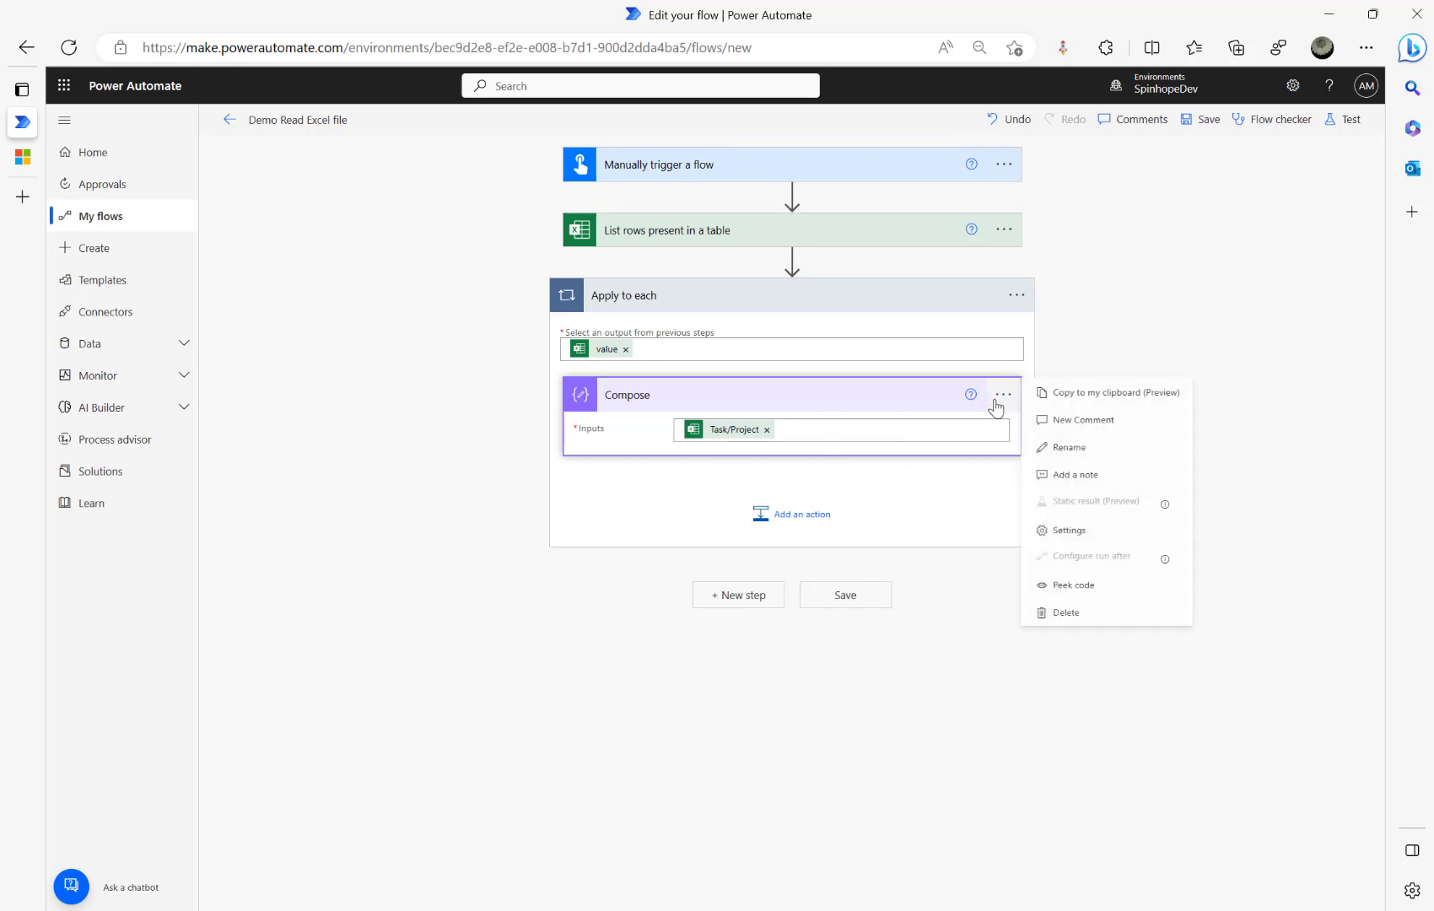
pyautogui.click(1075, 585)
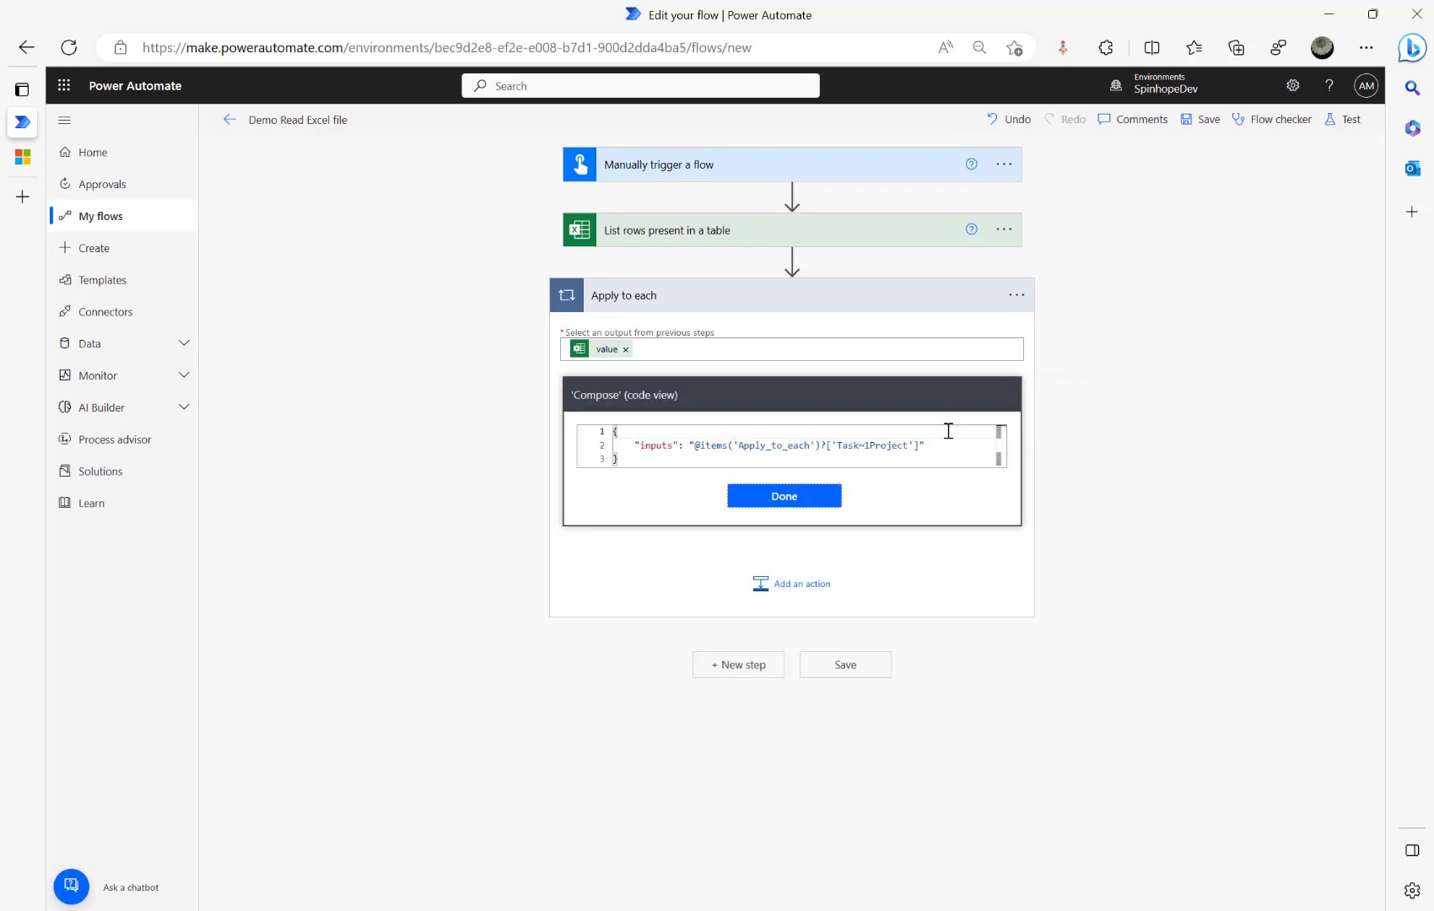
pyautogui.moveTo(702, 447)
pyautogui.mouseDown()
pyautogui.moveTo(787, 446)
pyautogui.moveTo(694, 447)
pyautogui.mouseUp()
pyautogui.moveTo(702, 445); pyautogui.dragTo(921, 445)
pyautogui.hotkey('ctrl', 'c')
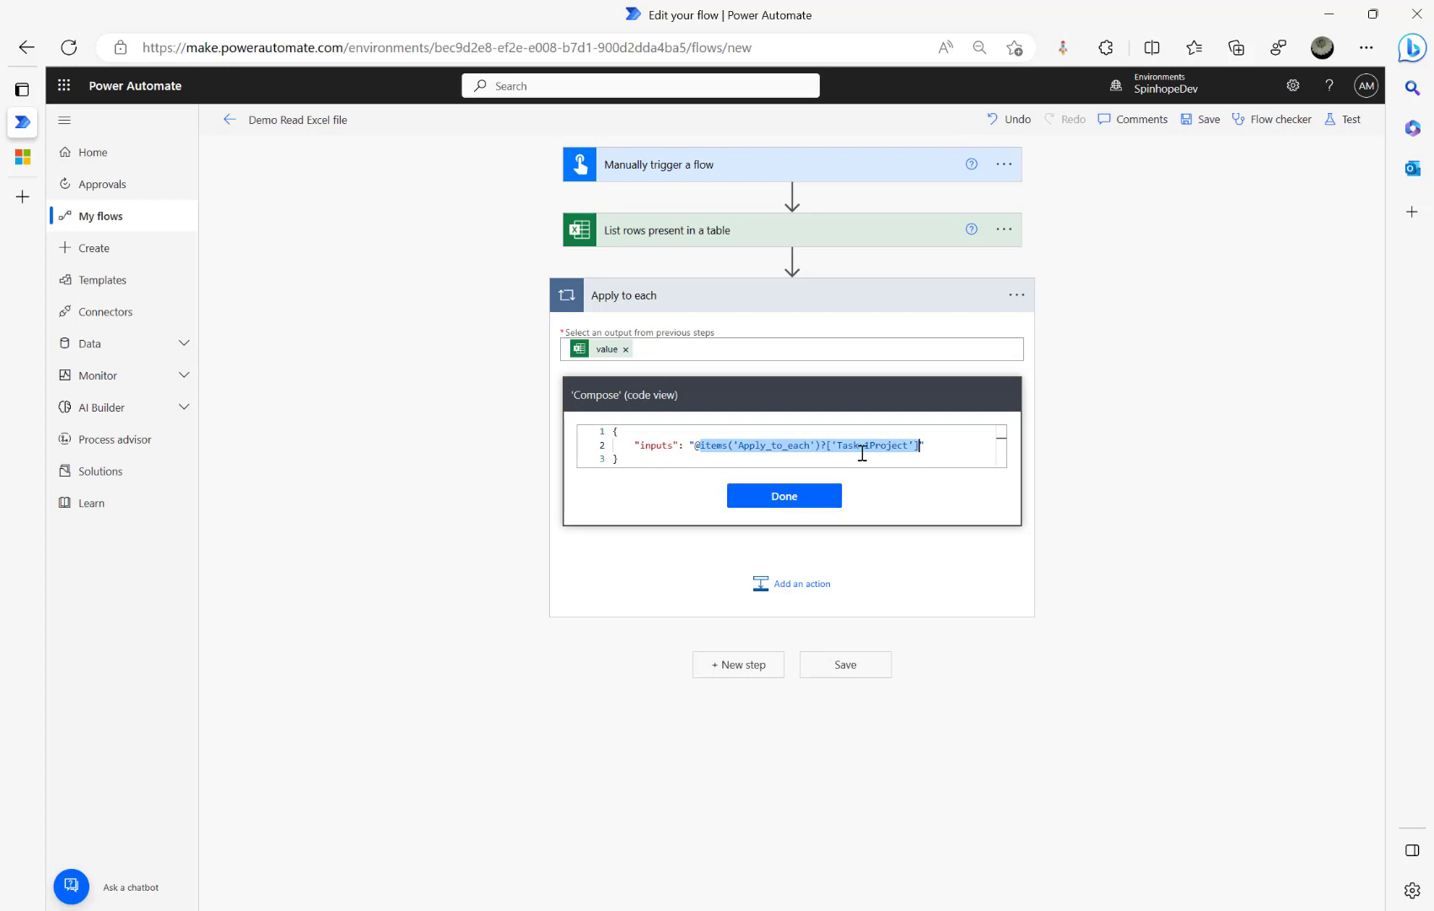
pyautogui.click(773, 504)
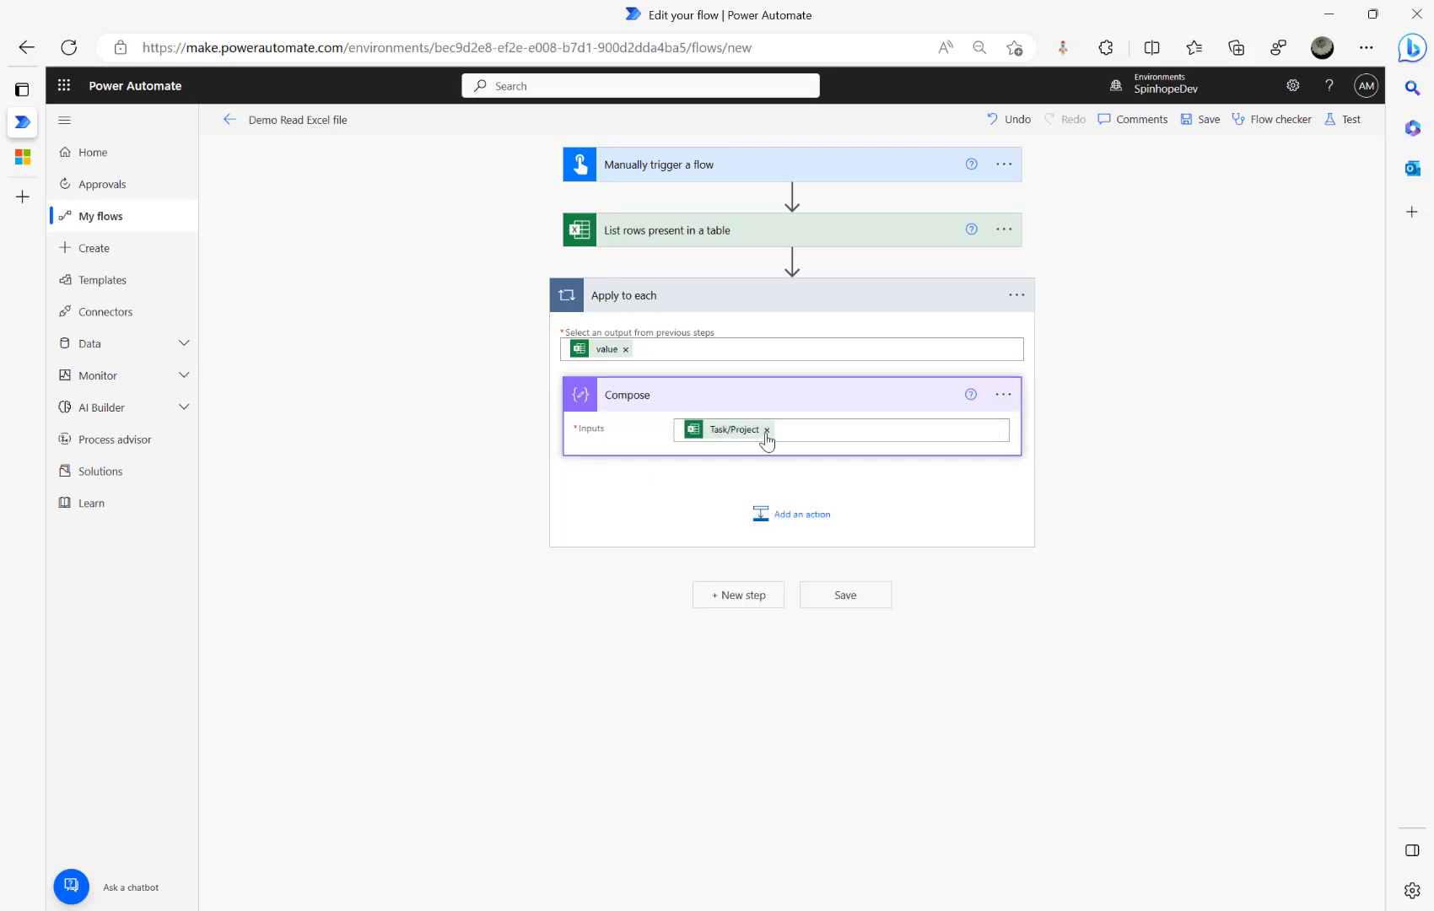
# Remove the Task/Project token, paste the copied expression, and replace ~1 with a slash
pyautogui.click(766, 431)
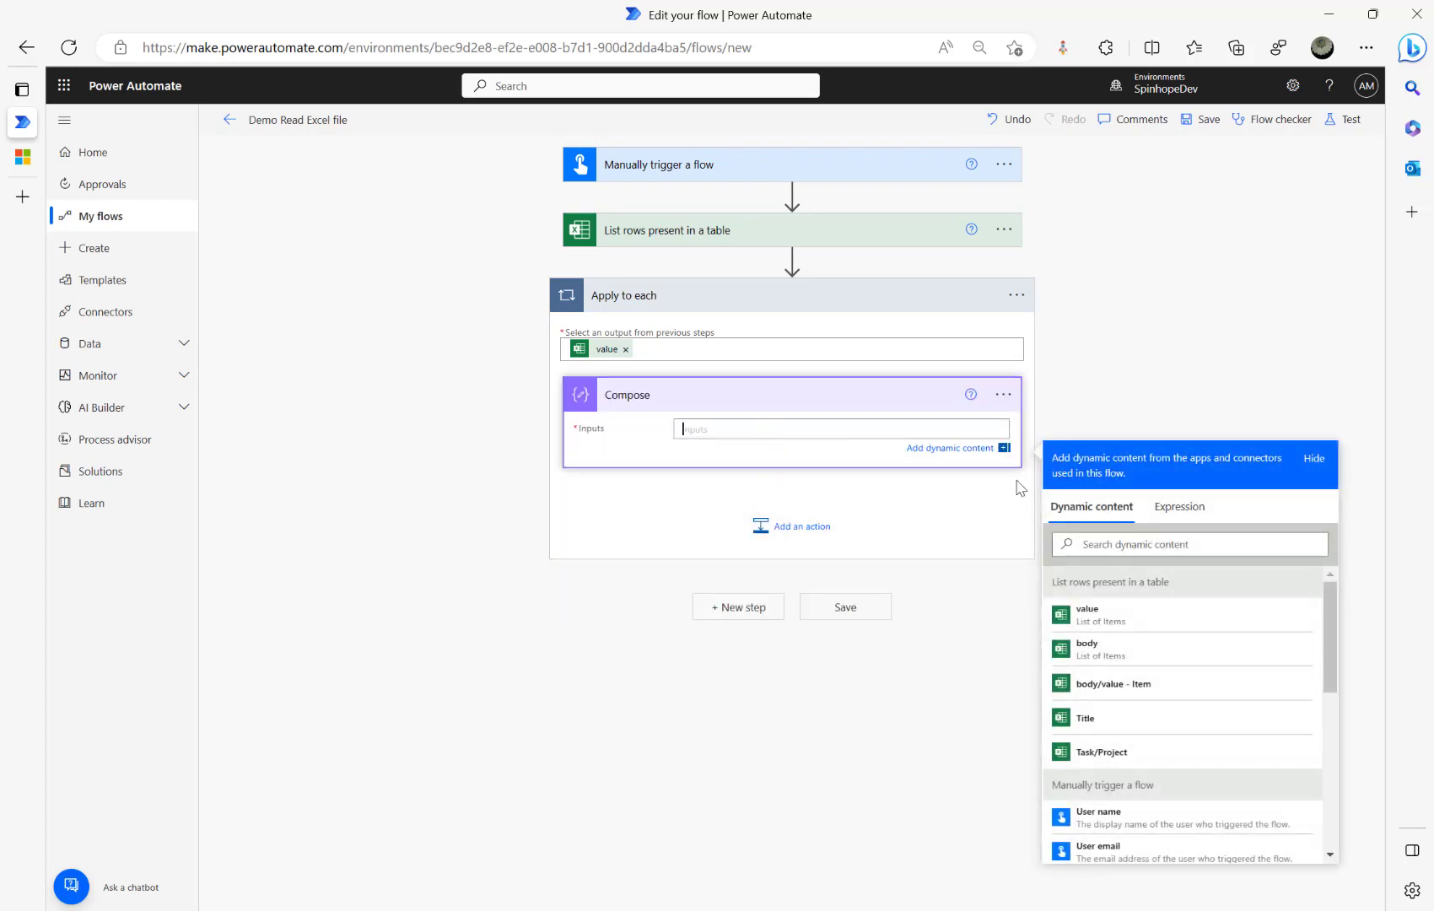
pyautogui.click(1179, 509)
pyautogui.hotkey('ctrl', 'v')
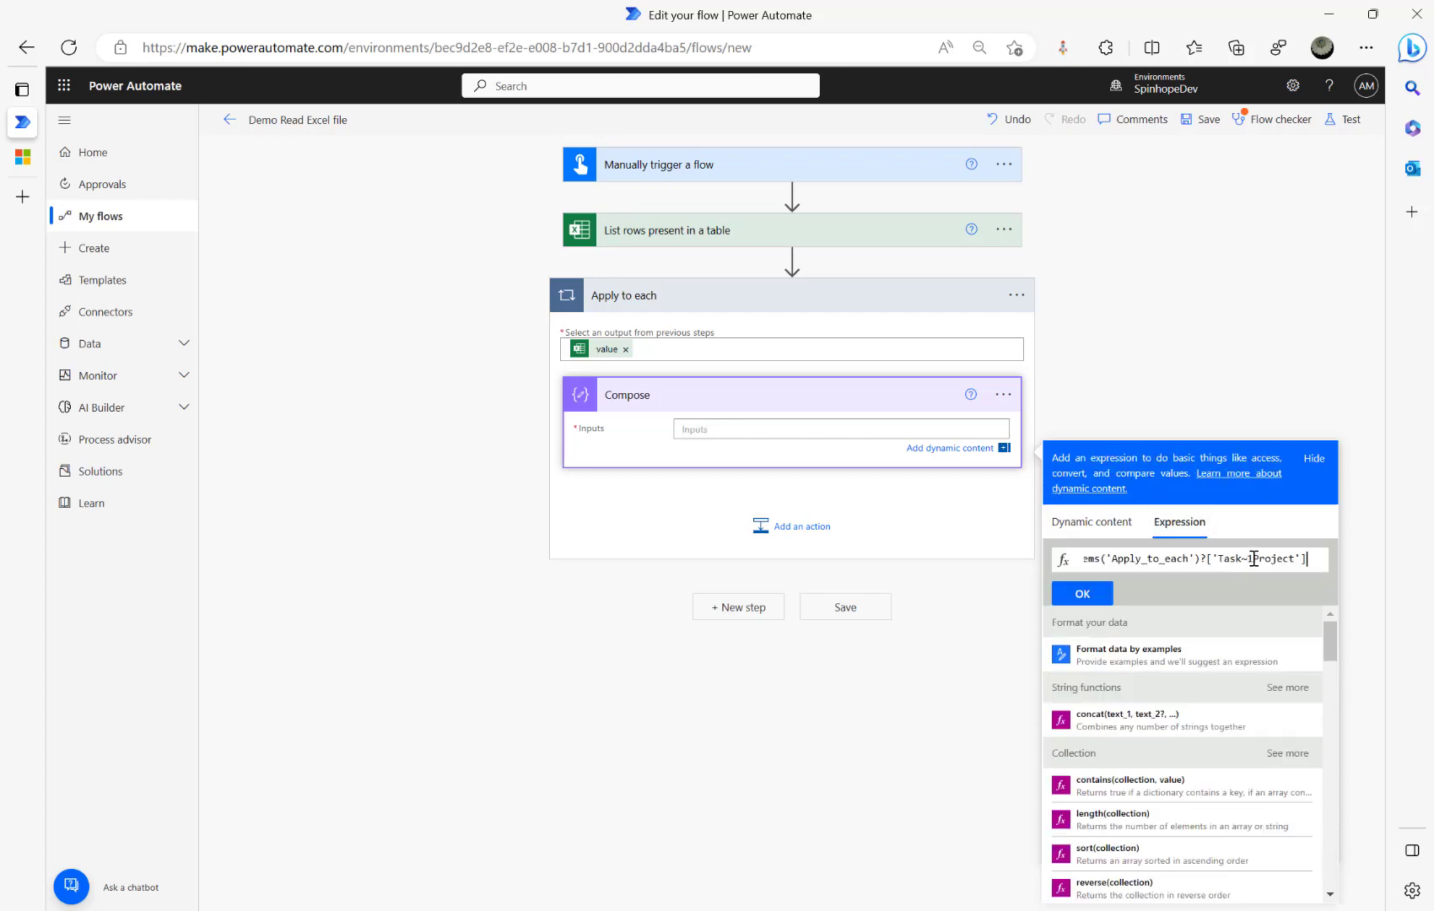
pyautogui.moveTo(1254, 559); pyautogui.dragTo(1290, 523)
pyautogui.press('Left')
pyautogui.press('Delete')
pyautogui.press('BackSpace')
pyautogui.write('/')
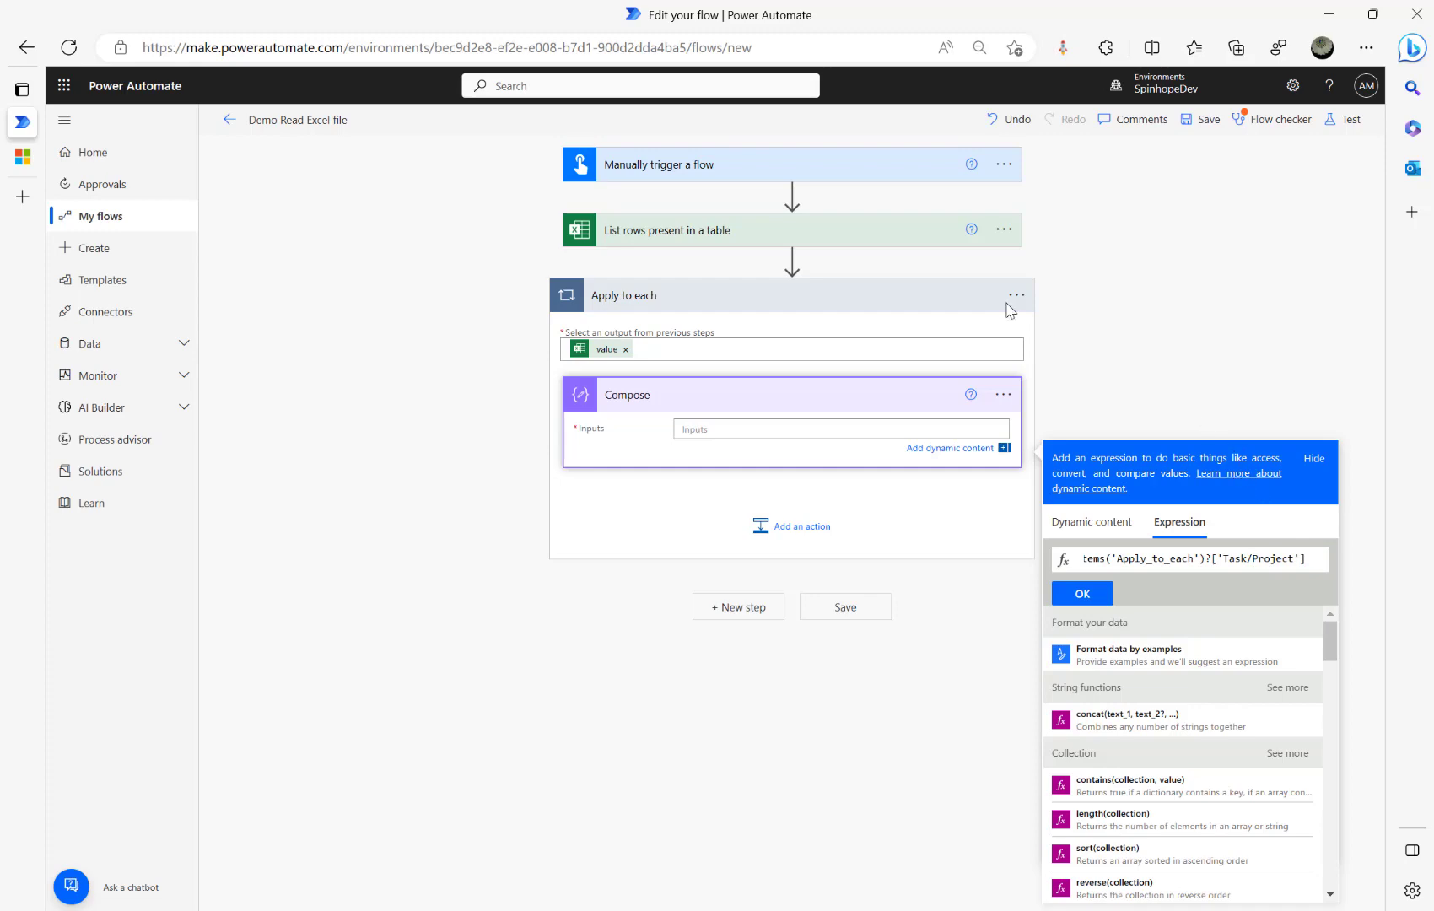
# Compare the expression against the Task/Project header in cell B1 of Employees.xlsx, then close Excel
pyautogui.hotkey('alt', 'Tab')
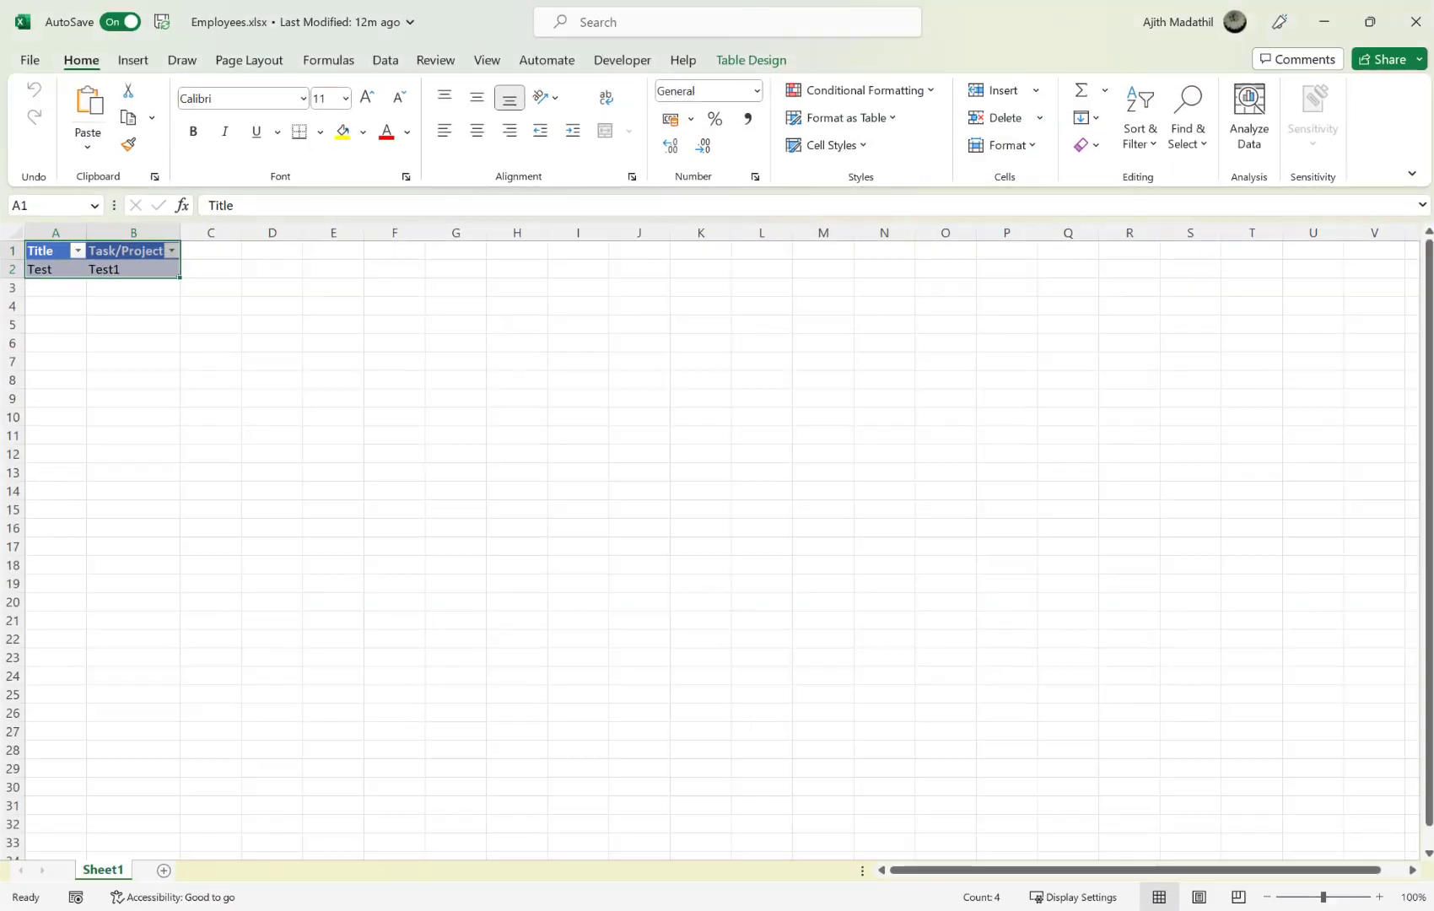
pyautogui.click(135, 252)
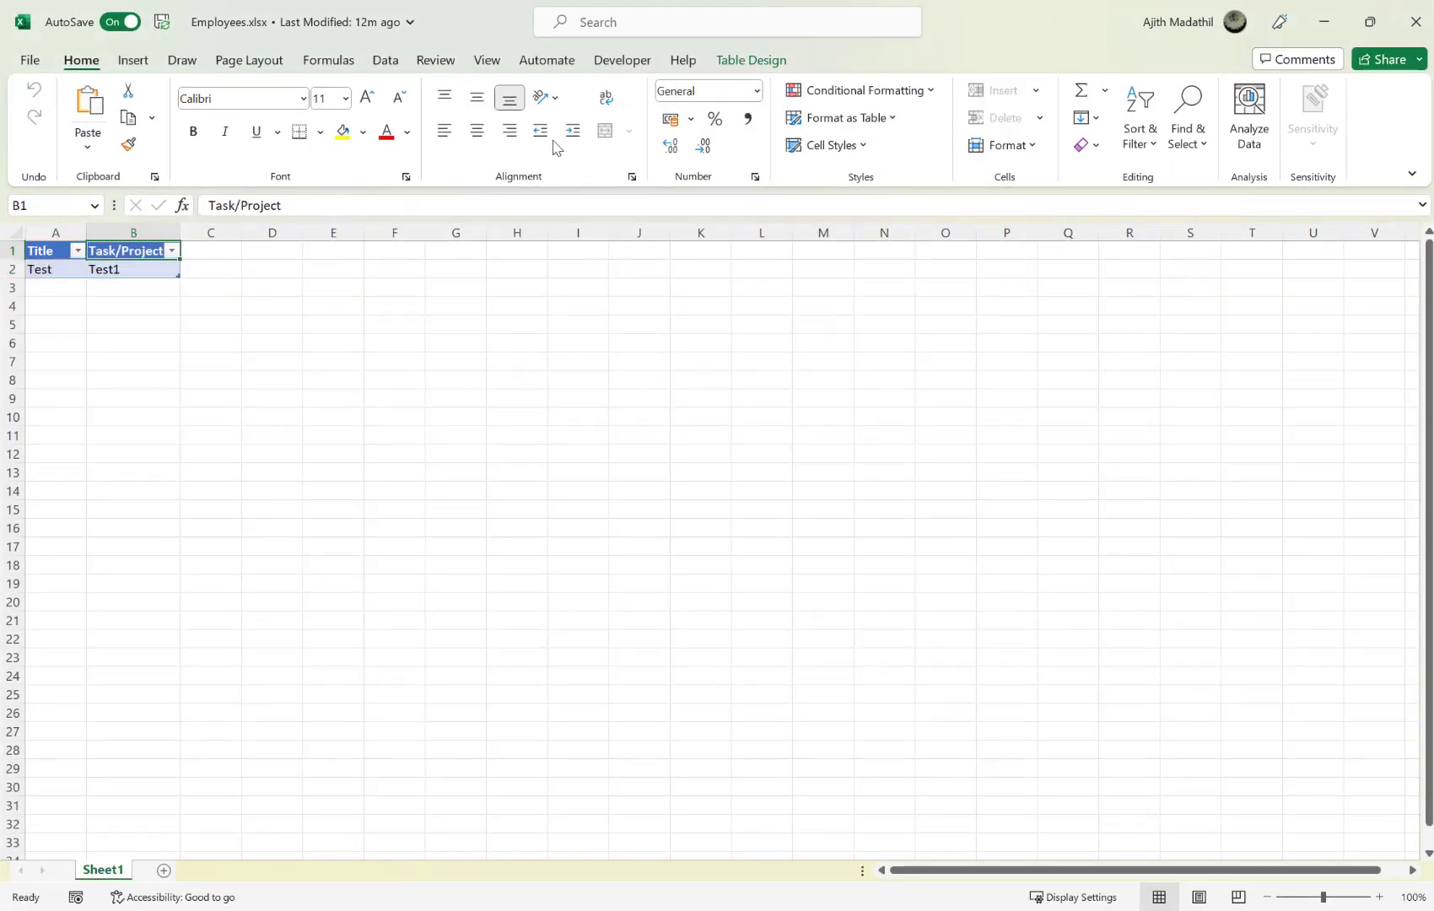
pyautogui.click(1325, 21)
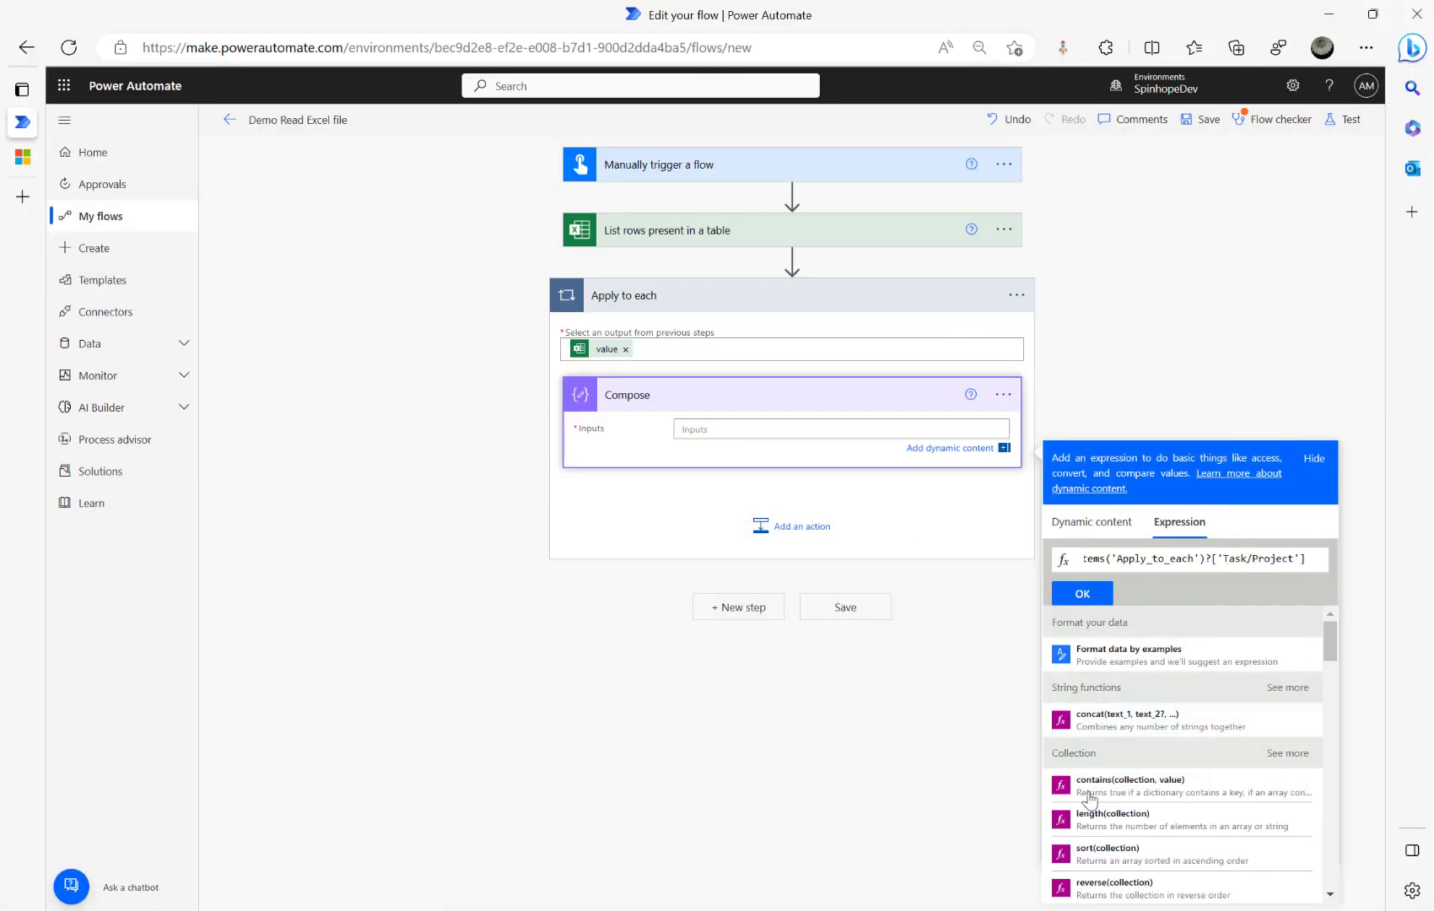
pyautogui.hotkey('alt', 'Tab')
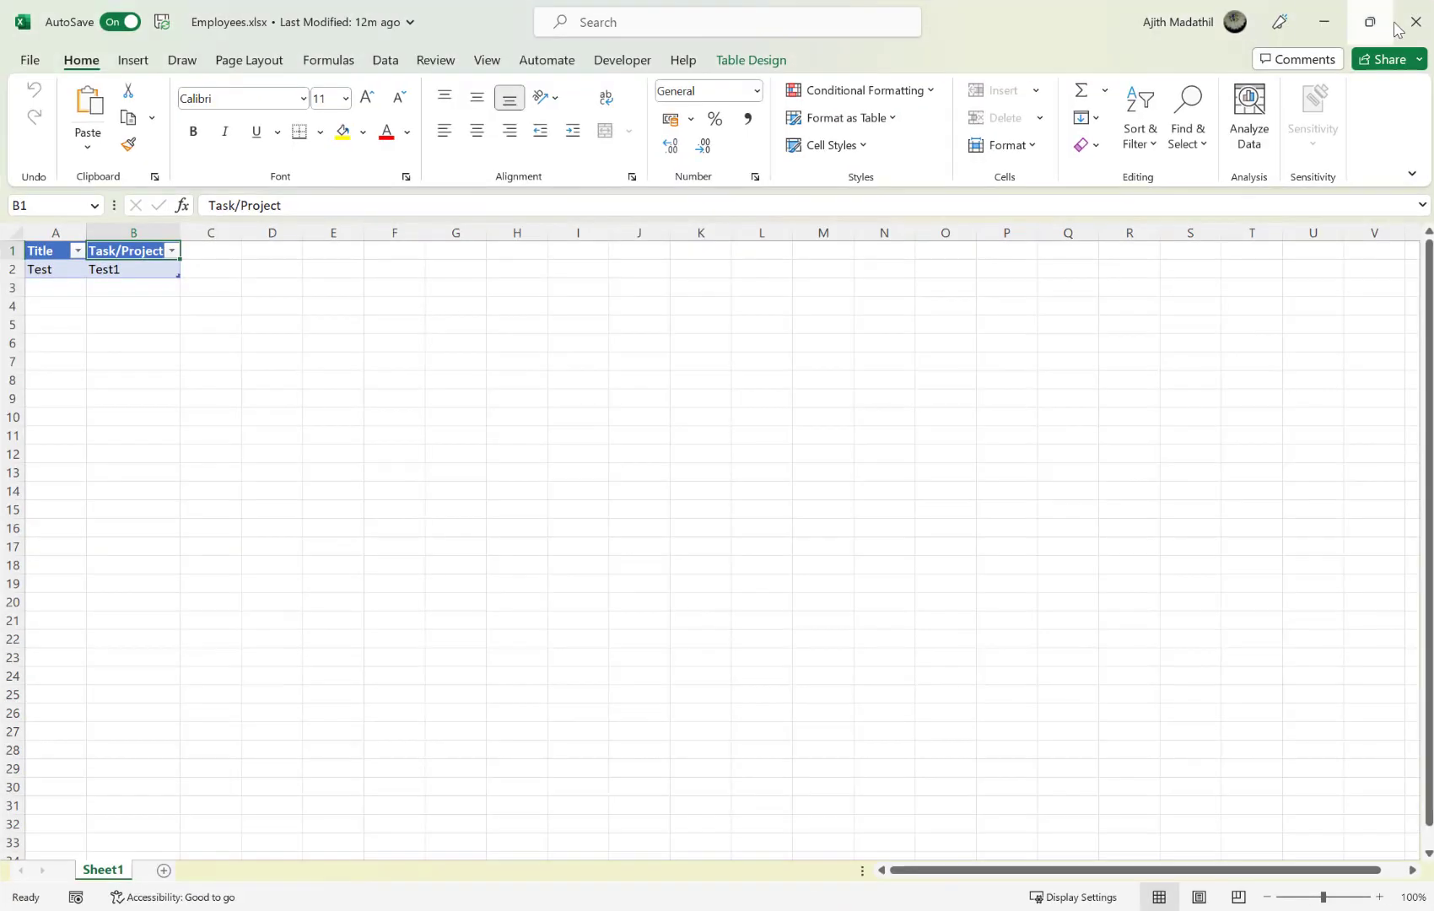
pyautogui.click(1413, 22)
# Close Excel and insert items('Apply_to_each')?['Task/Project'] as the Compose input
pyautogui.click(1414, 22)
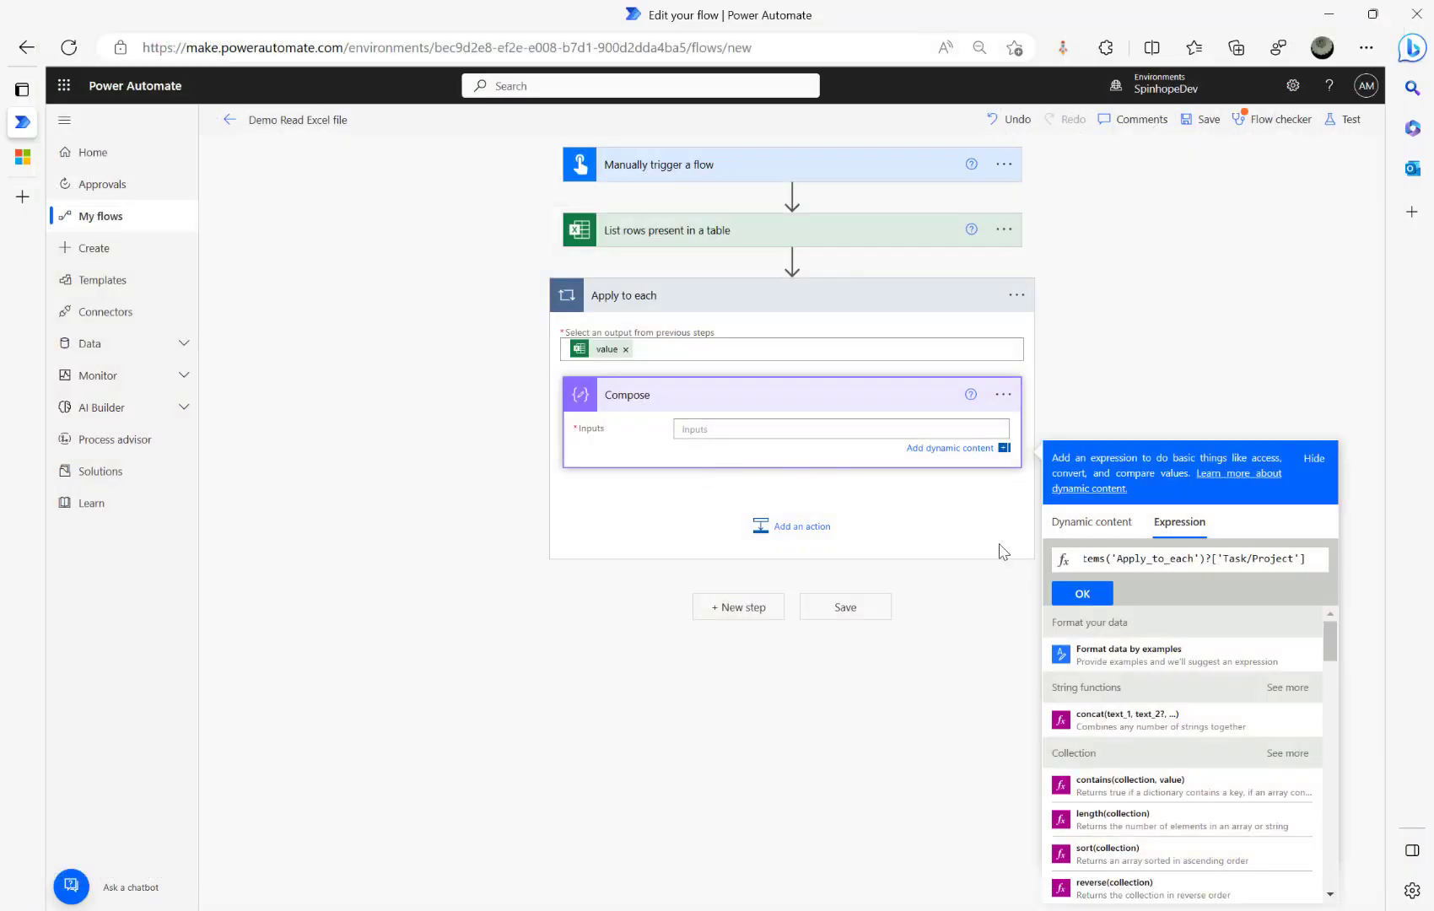
pyautogui.click(1082, 593)
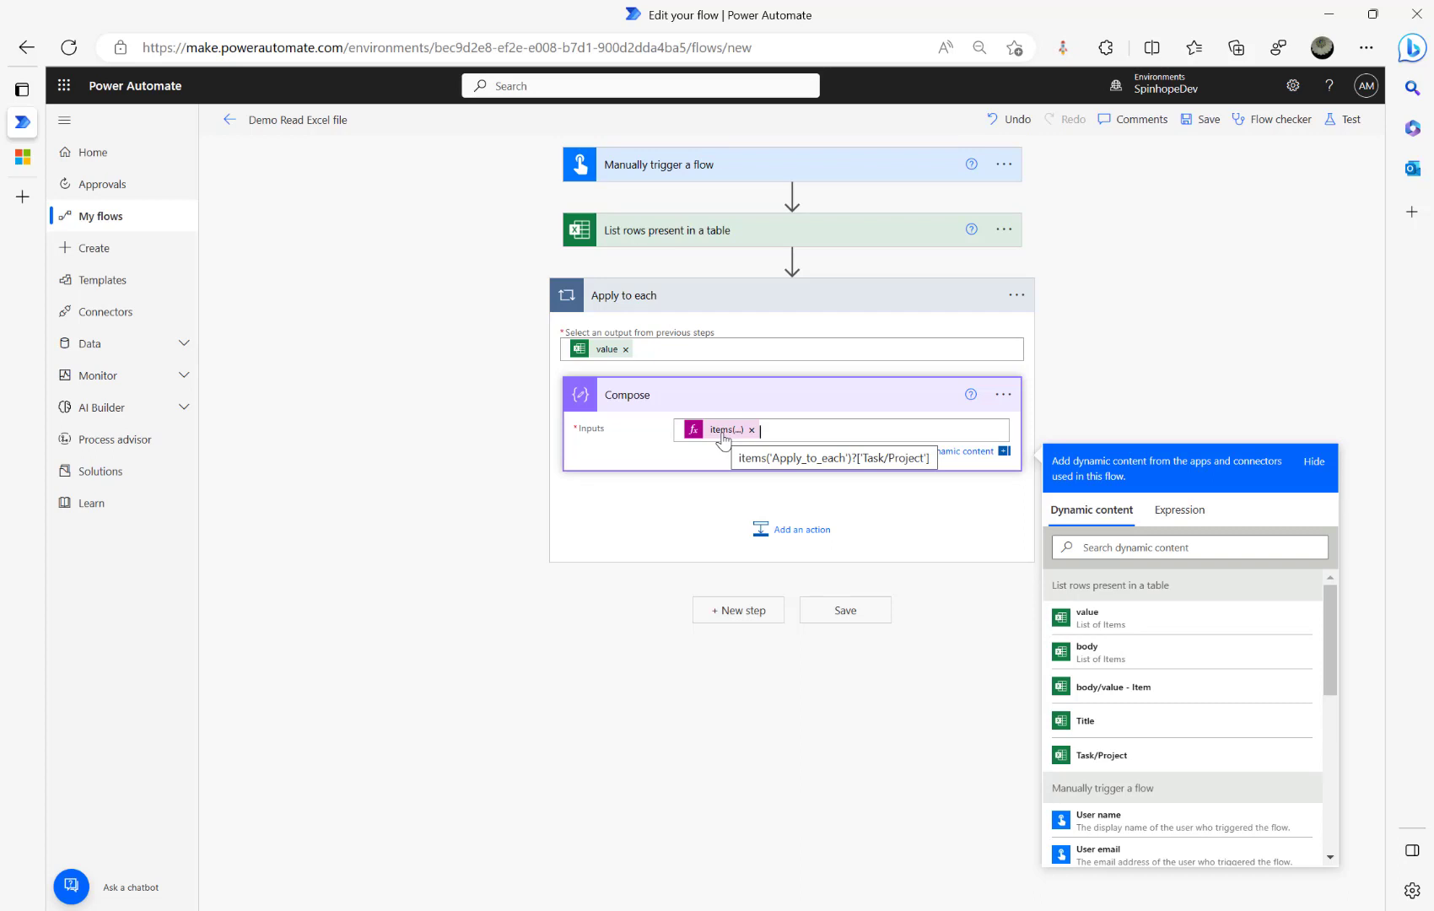
# Save the flow and run a manual test
pyautogui.click(1337, 120)
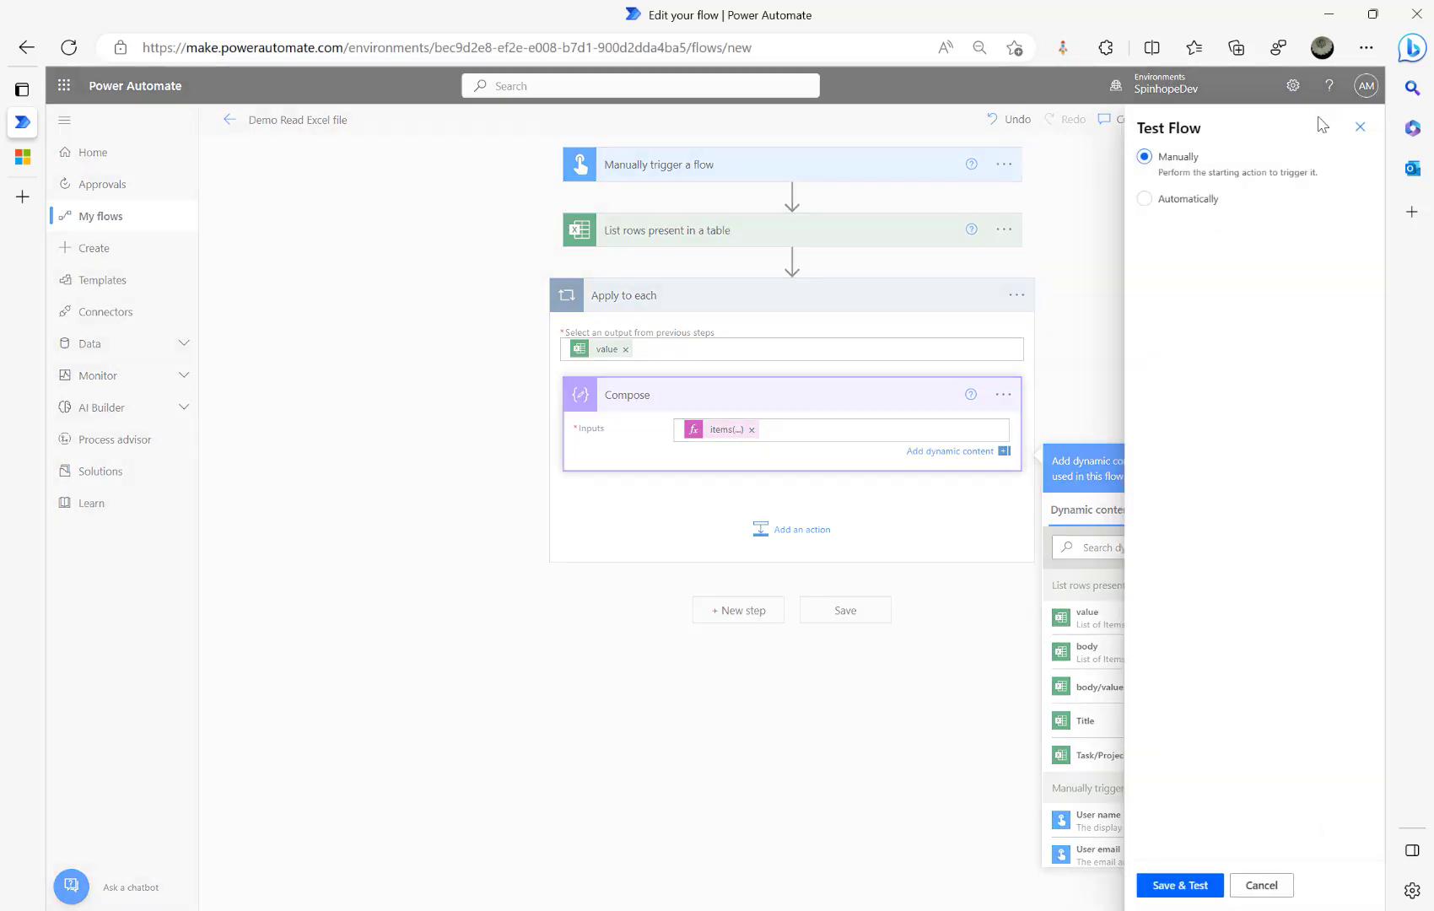
pyautogui.click(1179, 887)
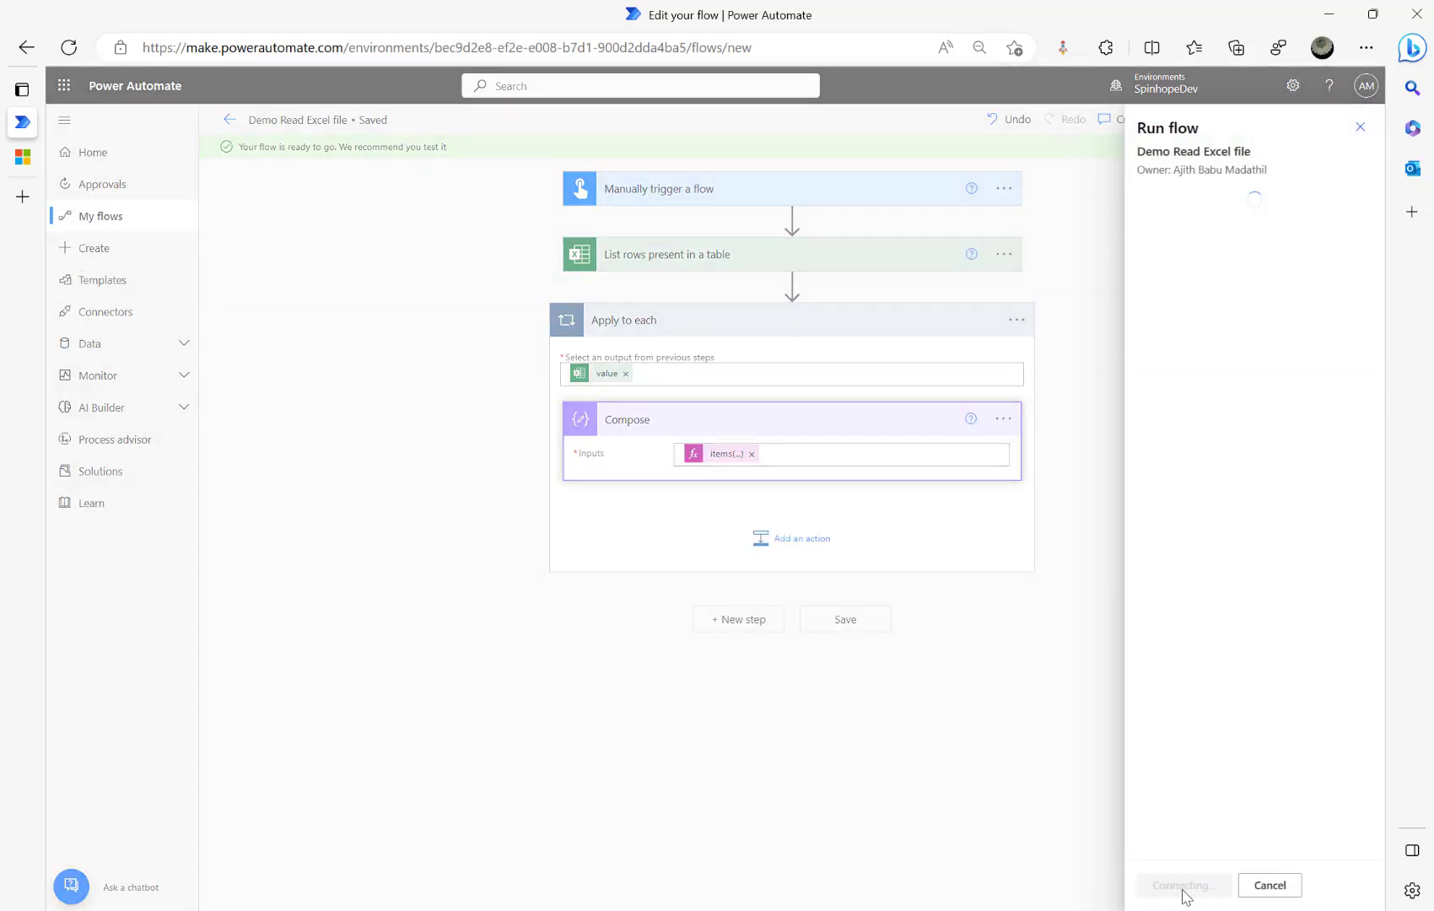
pyautogui.click(1185, 893)
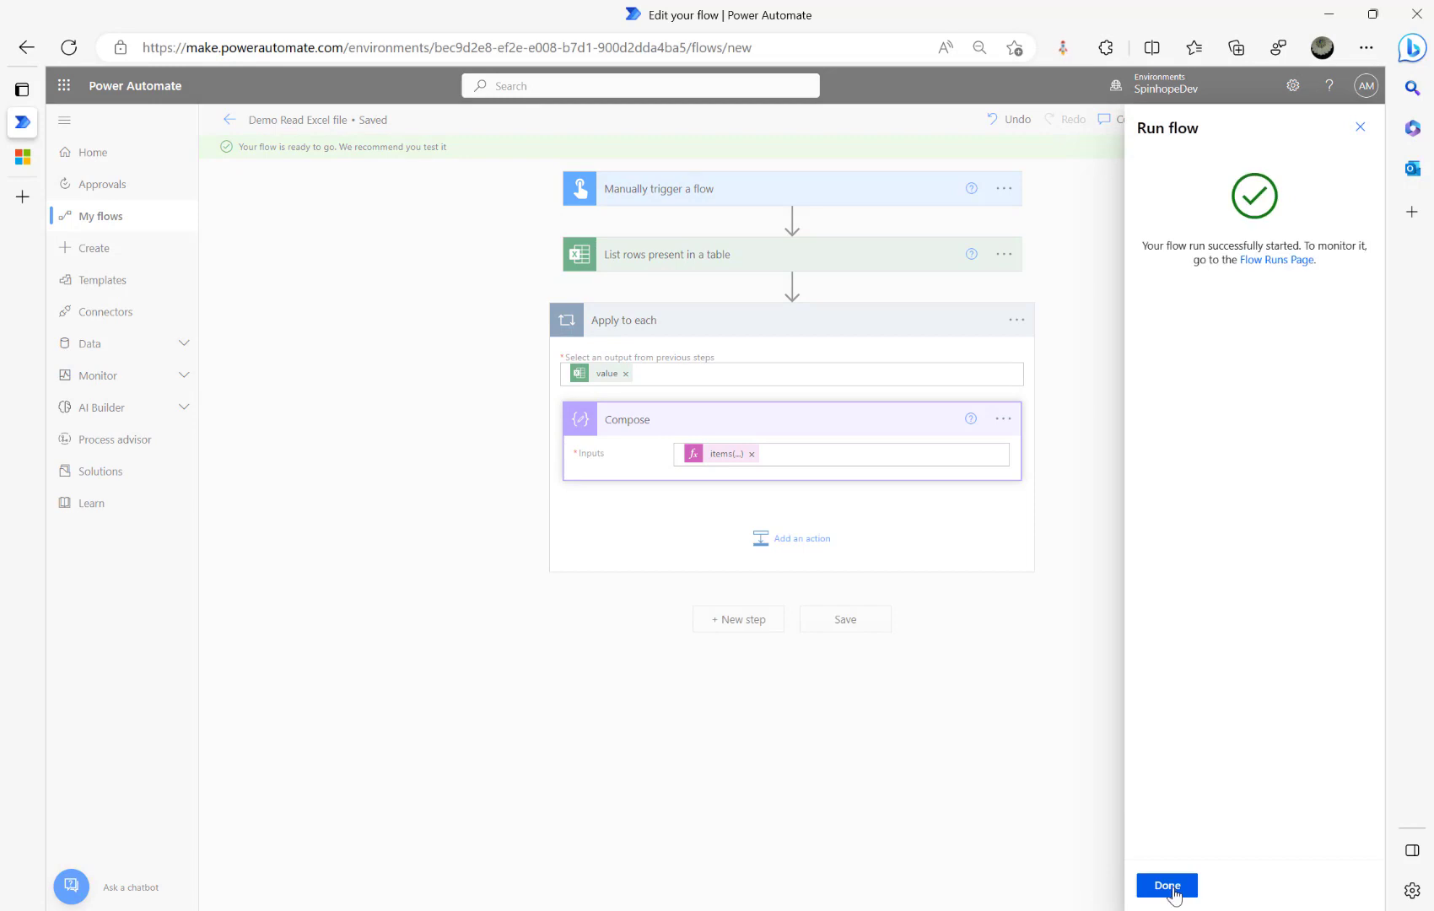
pyautogui.click(1172, 888)
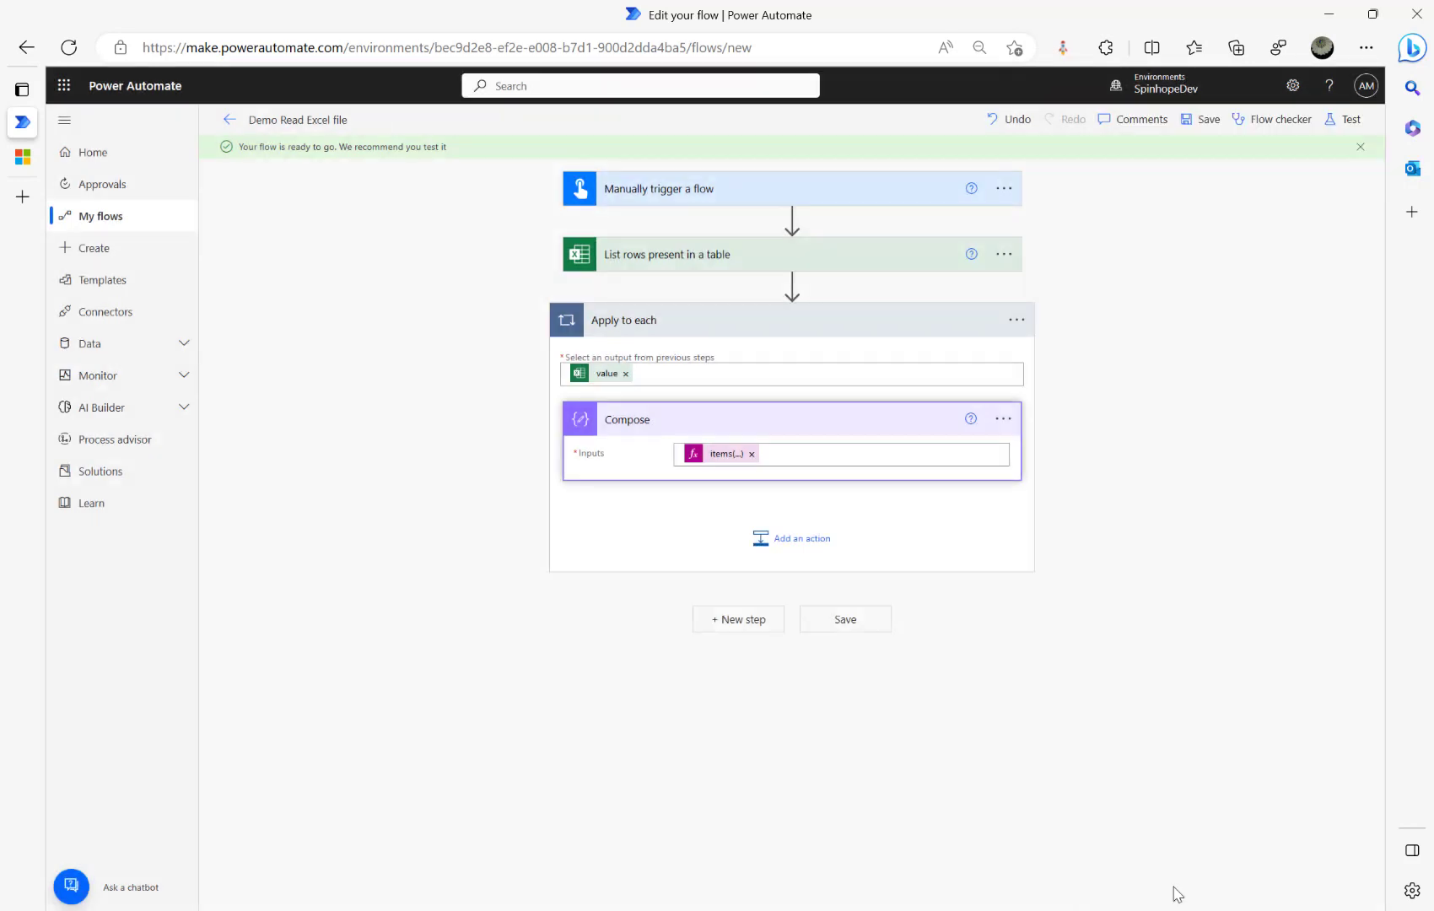
# Confirm the Compose step inside Apply to each outputs Test1, then return to editing
pyautogui.click(688, 333)
pyautogui.click(719, 409)
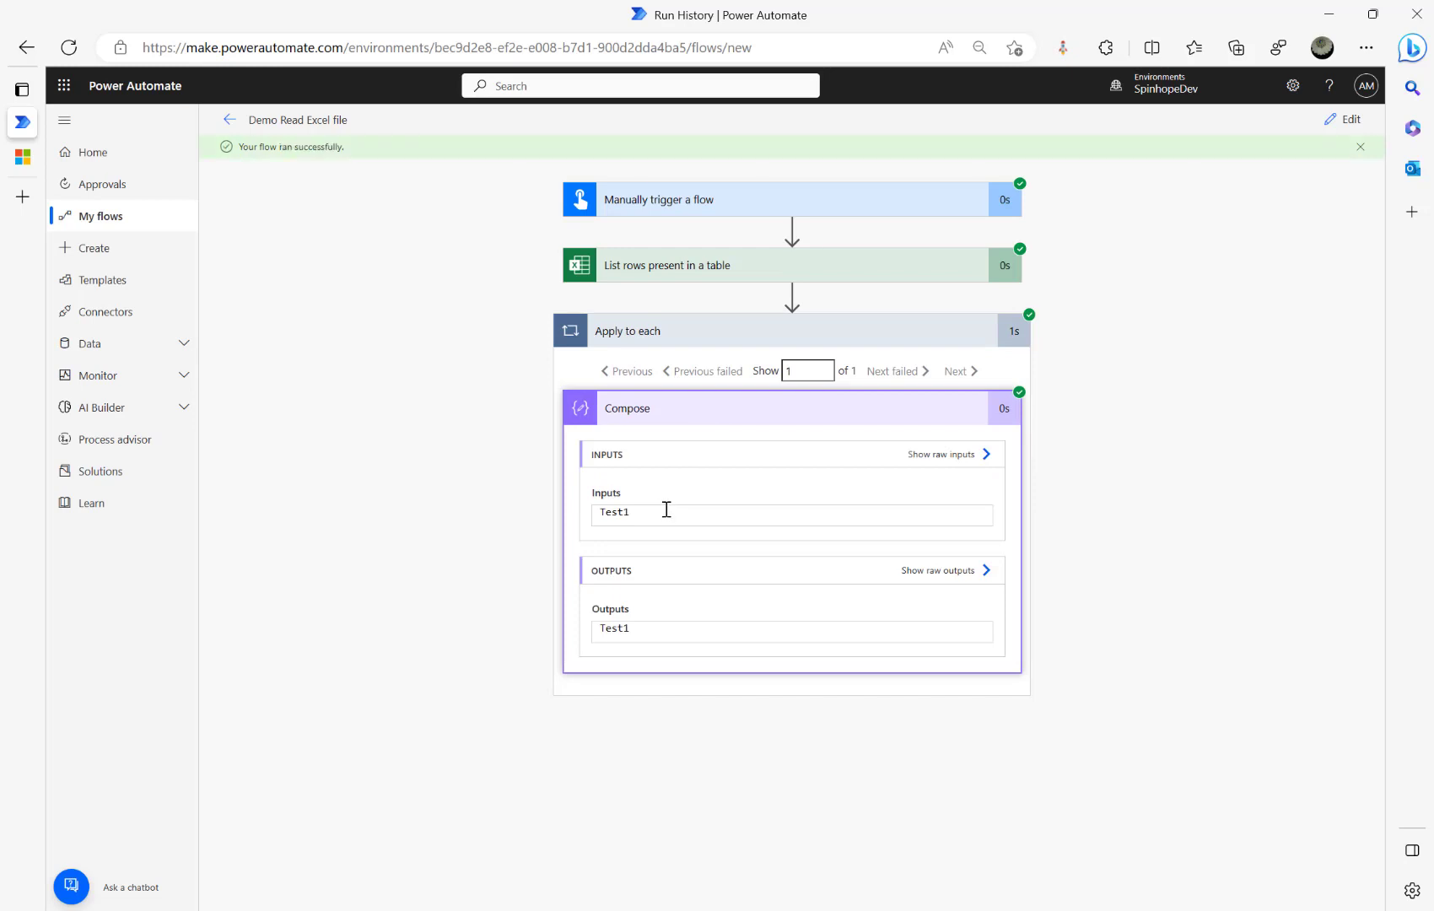
pyautogui.click(1343, 119)
# Expand the List rows step's settings, then switch to the Planner tasks community forum post
pyautogui.click(673, 231)
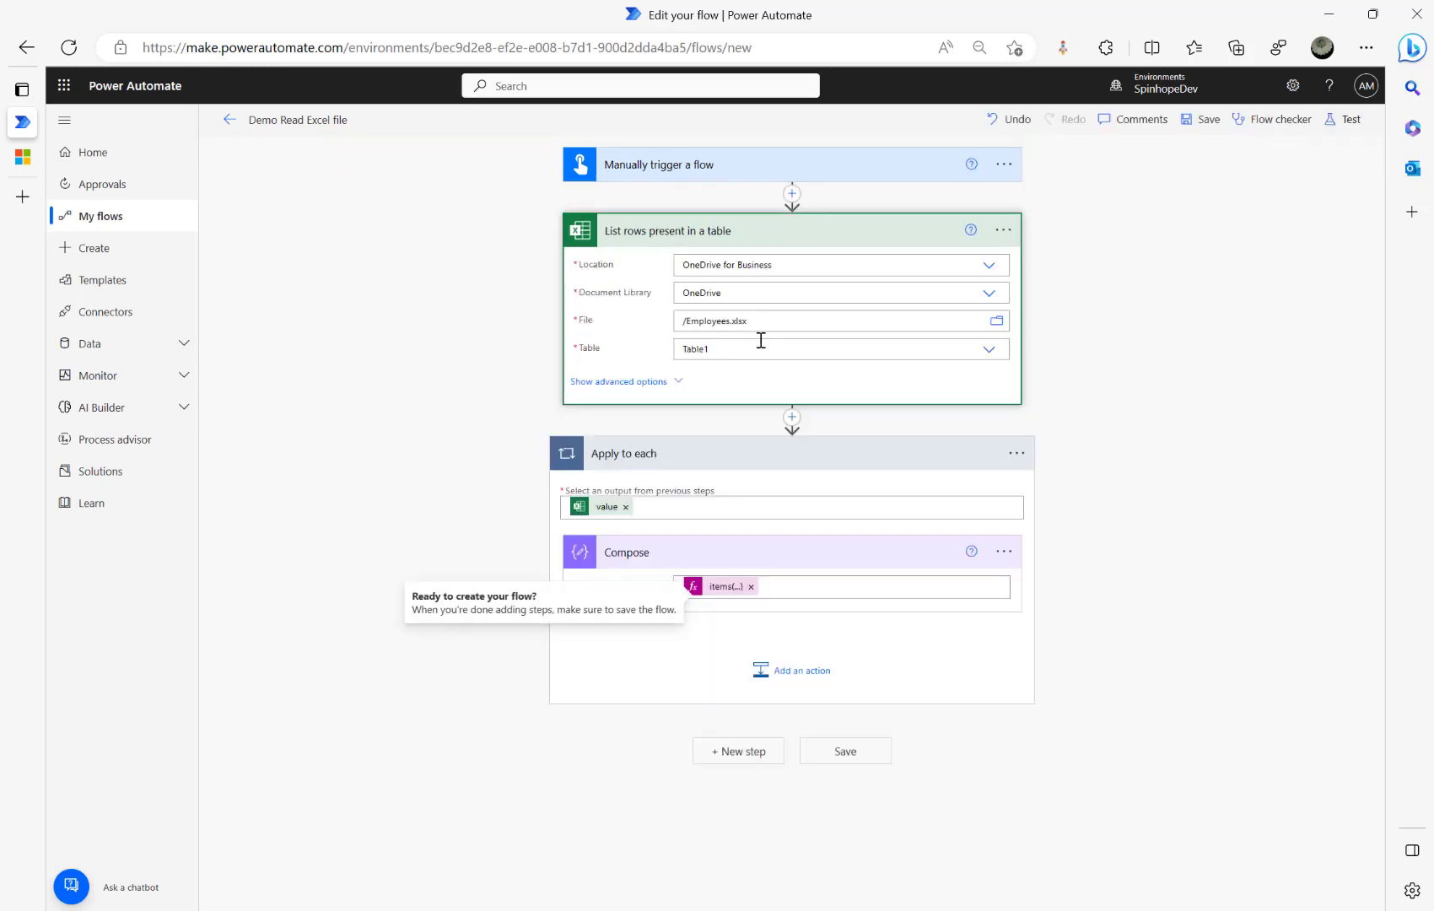
pyautogui.click(23, 157)
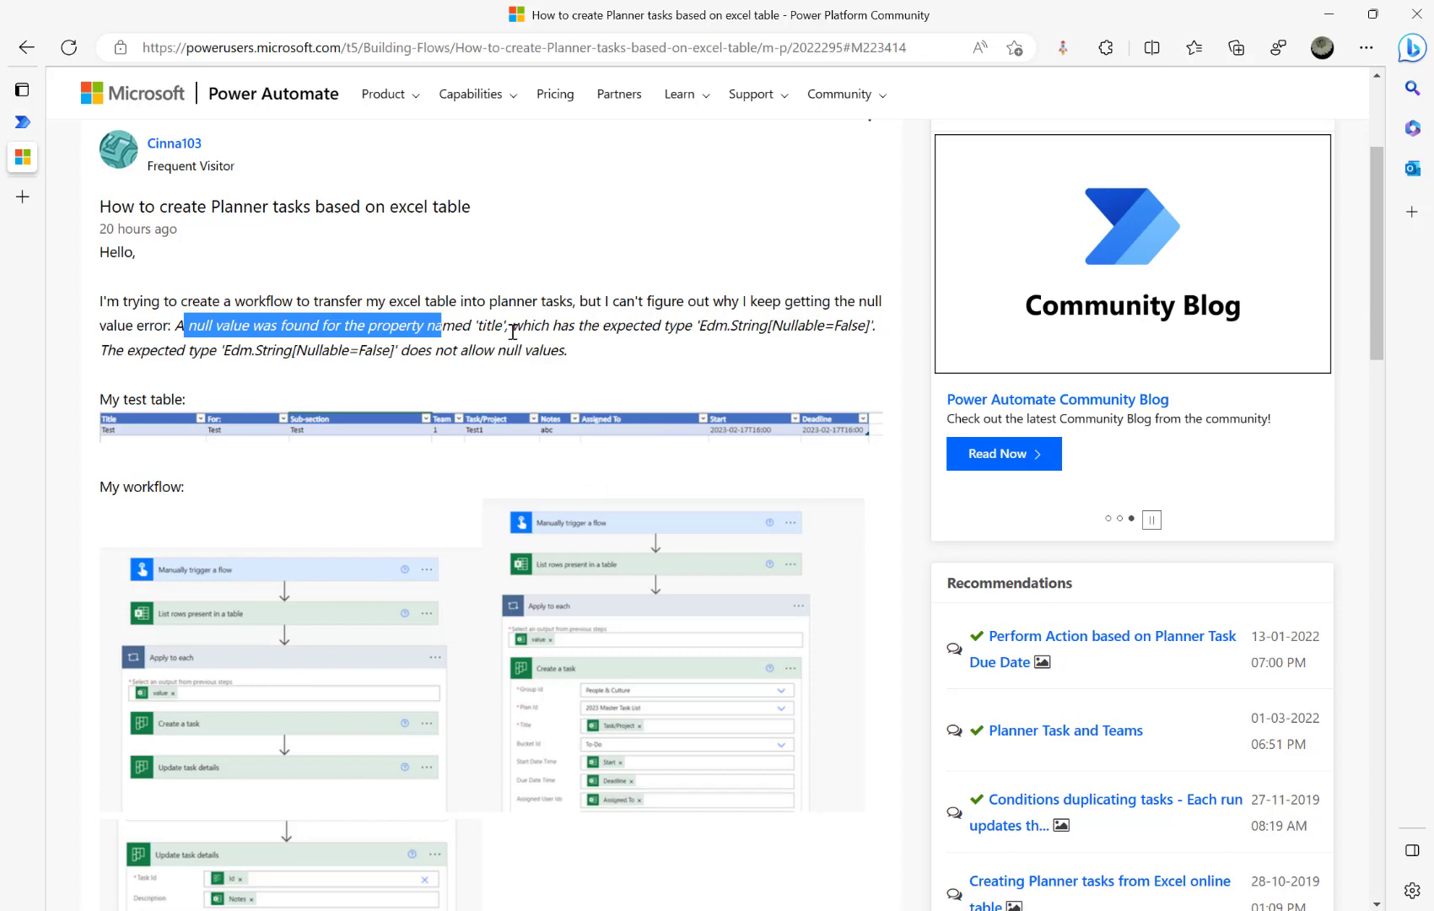
# Switch to the 'Edit your flow' tab showing the Demo Read Excel file flow
pyautogui.click(51, 125)
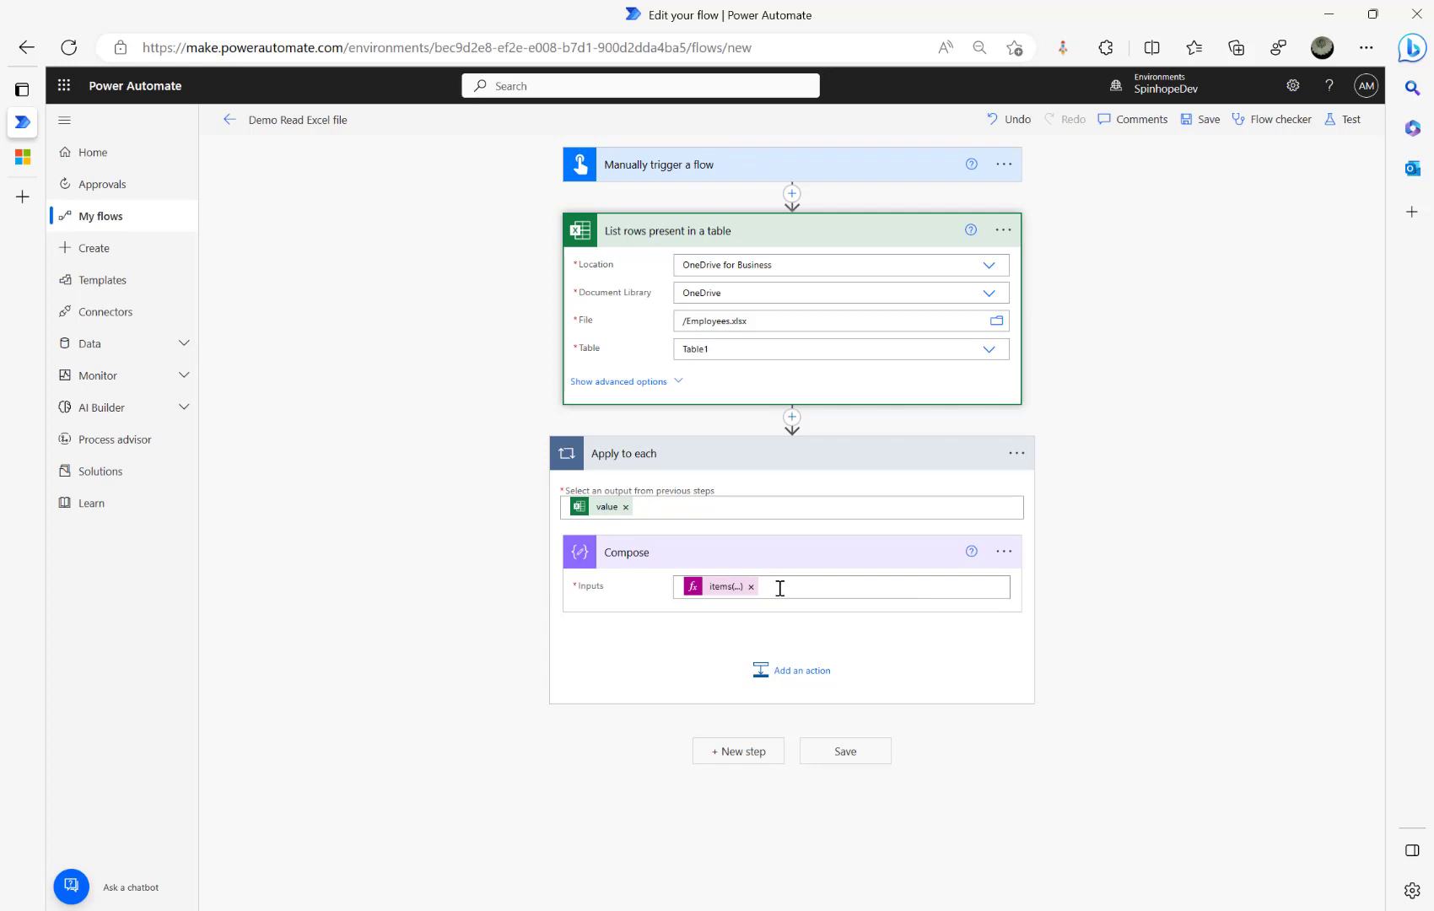
# Open the items('Apply_to_each')?['Task/Project'] token from Compose Inputs in the Expression tab
pyautogui.click(717, 587)
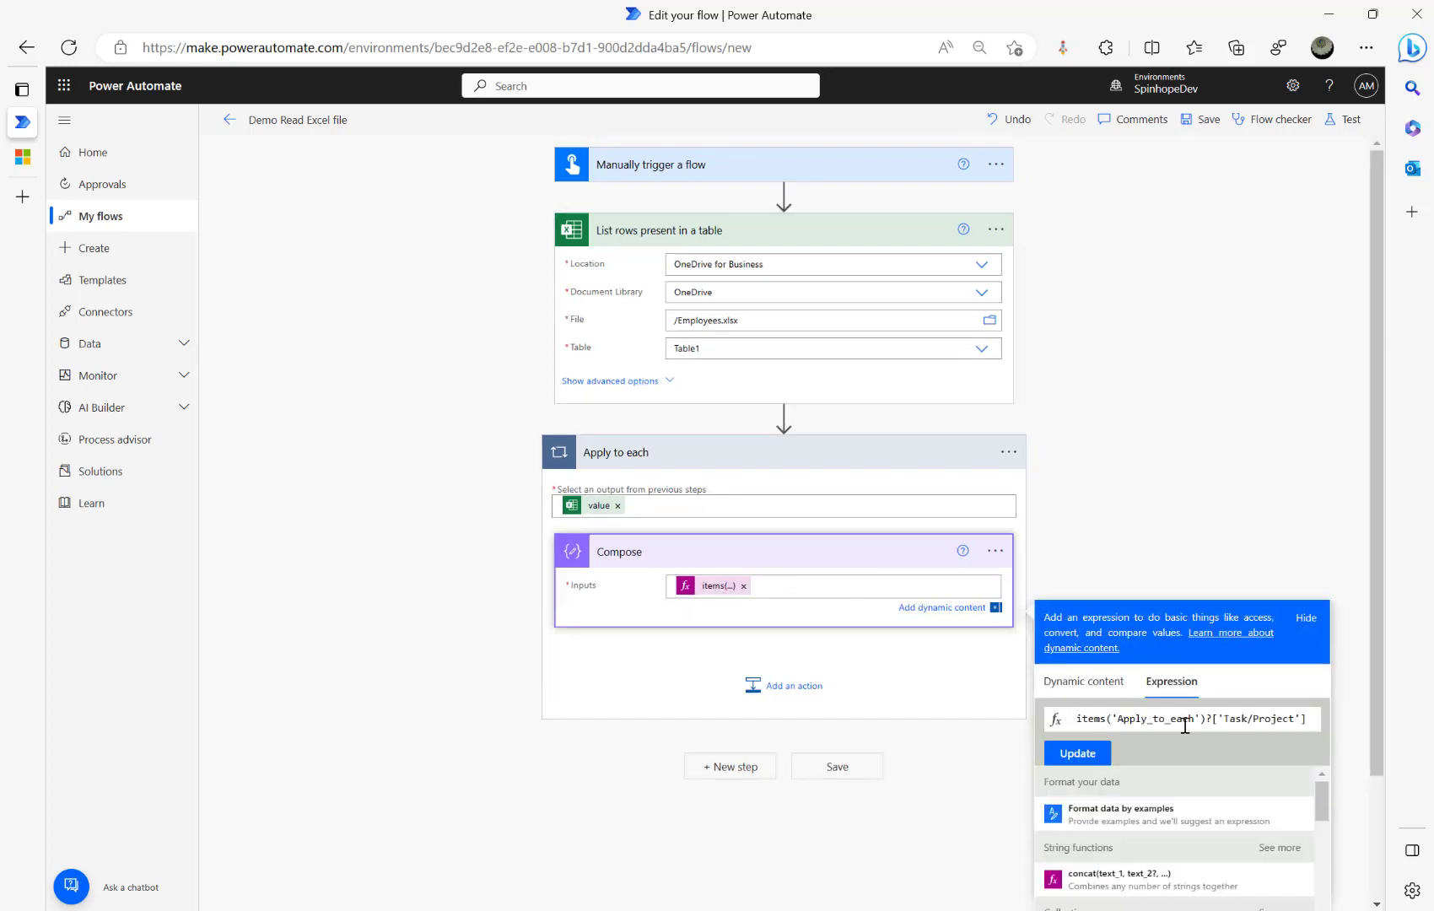